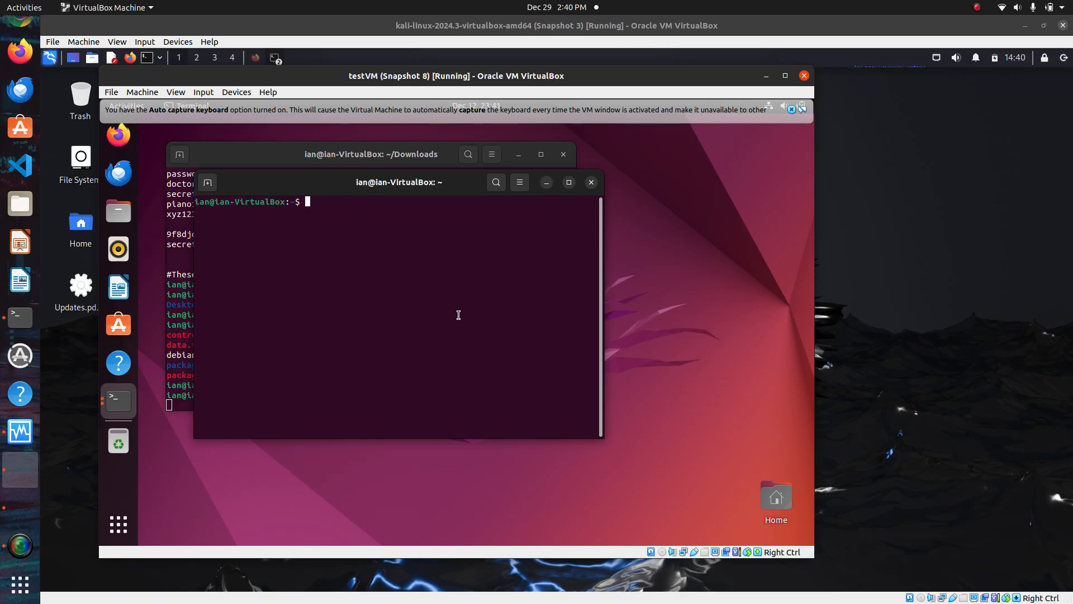
Display the contents of /opt/splunk/etc/system/local/inputs.conf in the terminal
type("cat /opt/splunk/etc/system/local/inputs.conf")
key("Return")
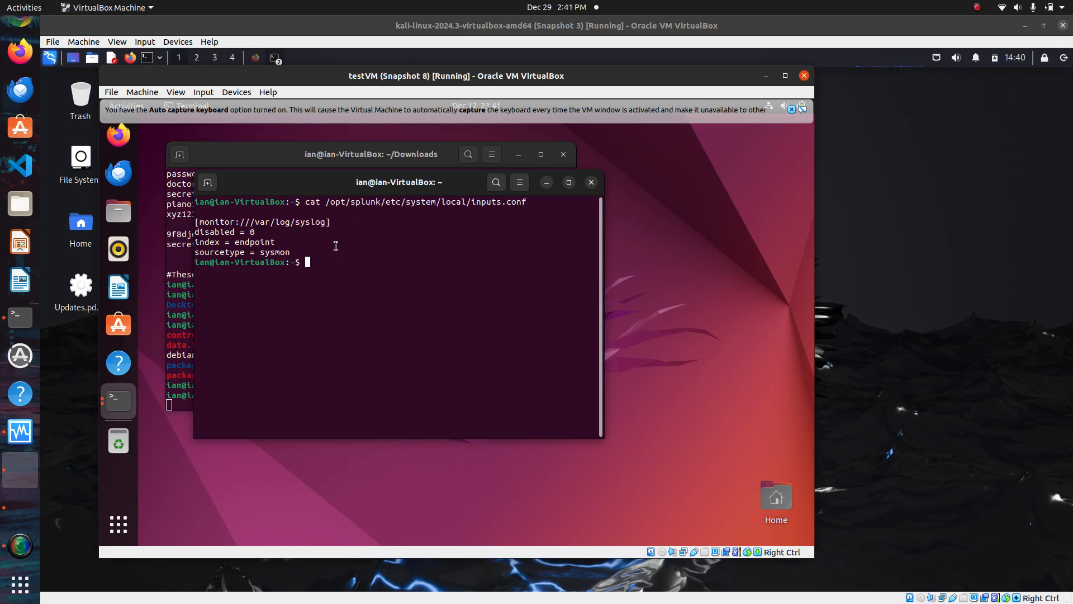
left_click_drag(291, 252, 189, 222)
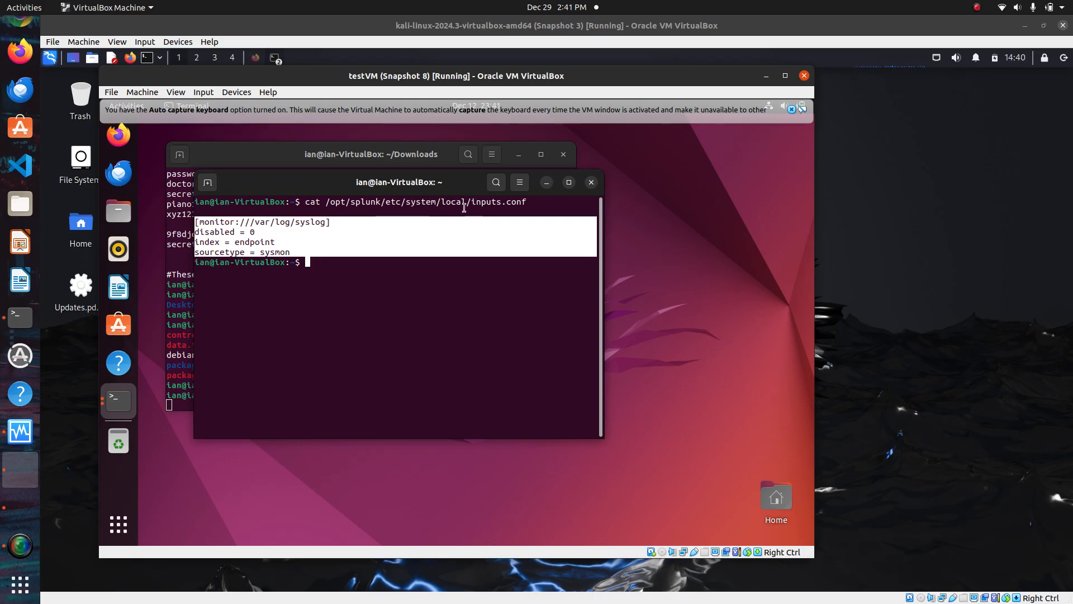
left_click(443, 203)
double_click(442, 203)
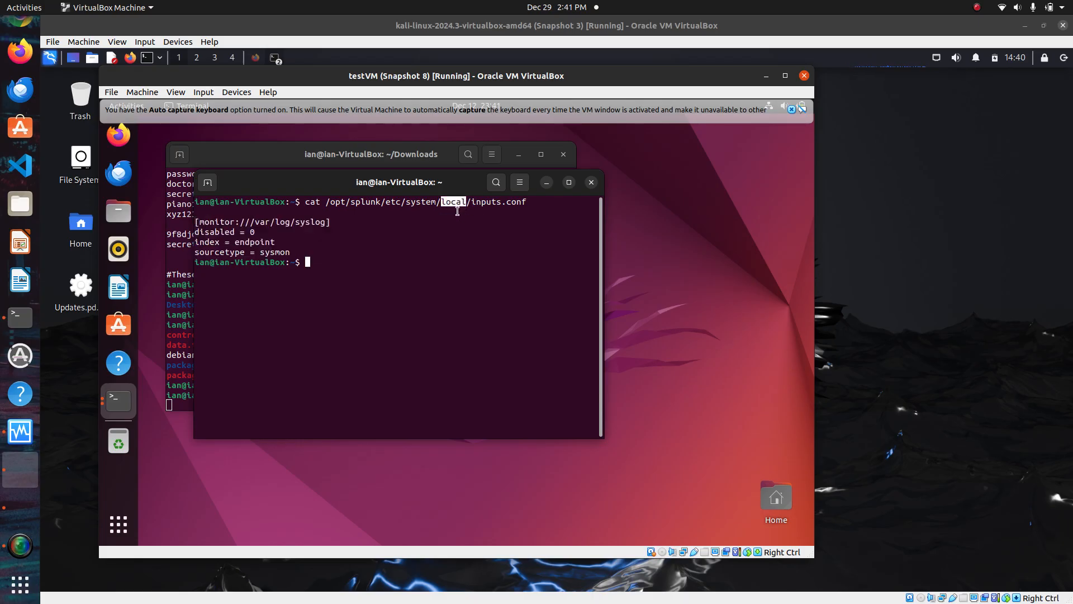
Restart Splunk with sudo /opt/splunk/bin/splunk restart
left_click(303, 255)
type("sudo /opt/sp")
key("Tab")
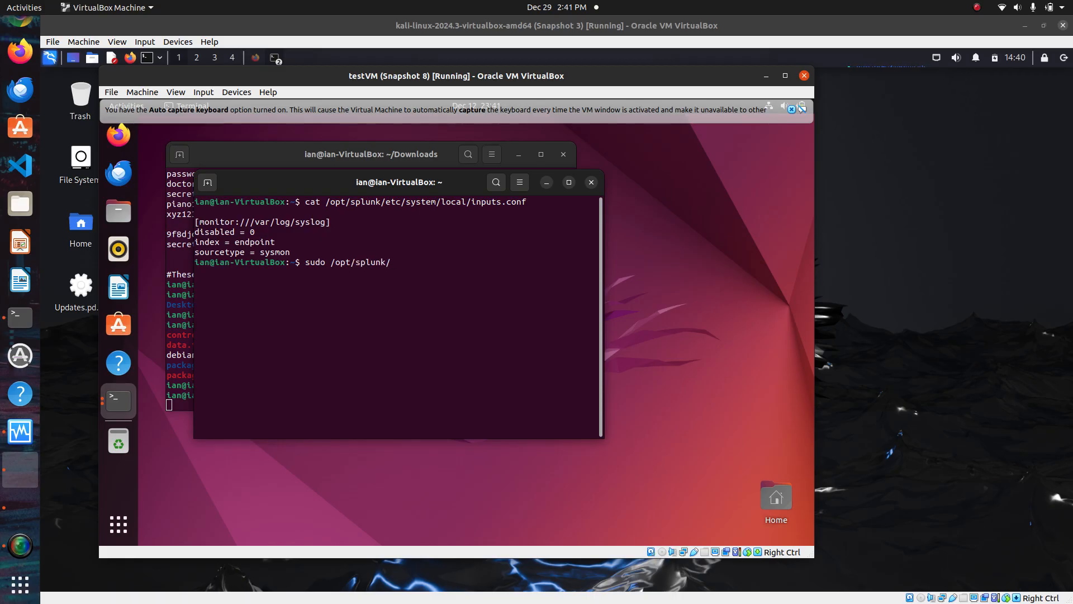
type("bin/splunk restart")
key("Return")
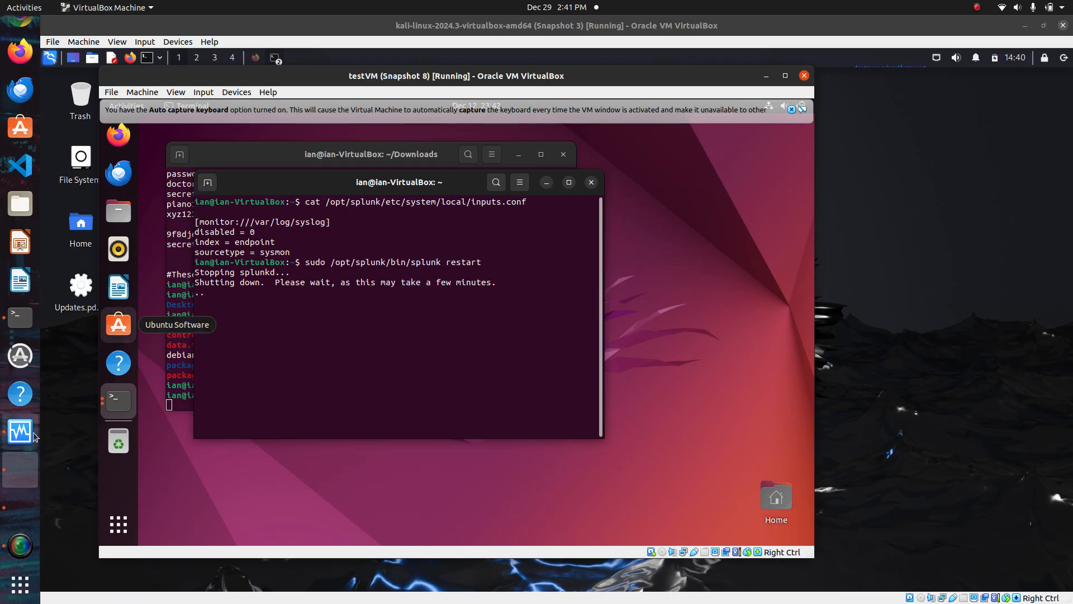
left_click(20, 545)
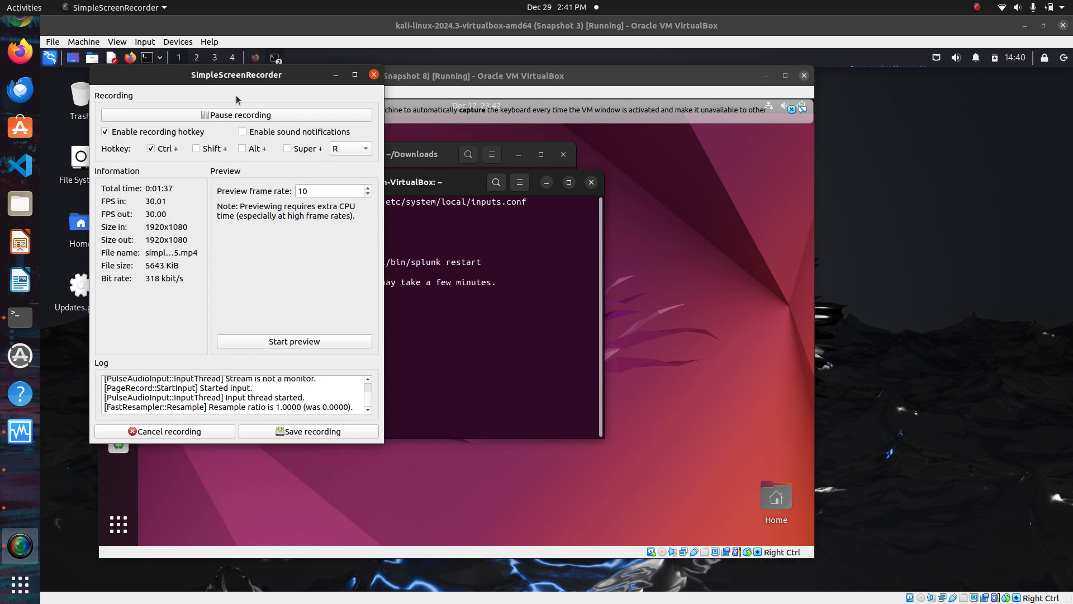
left_click(237, 115)
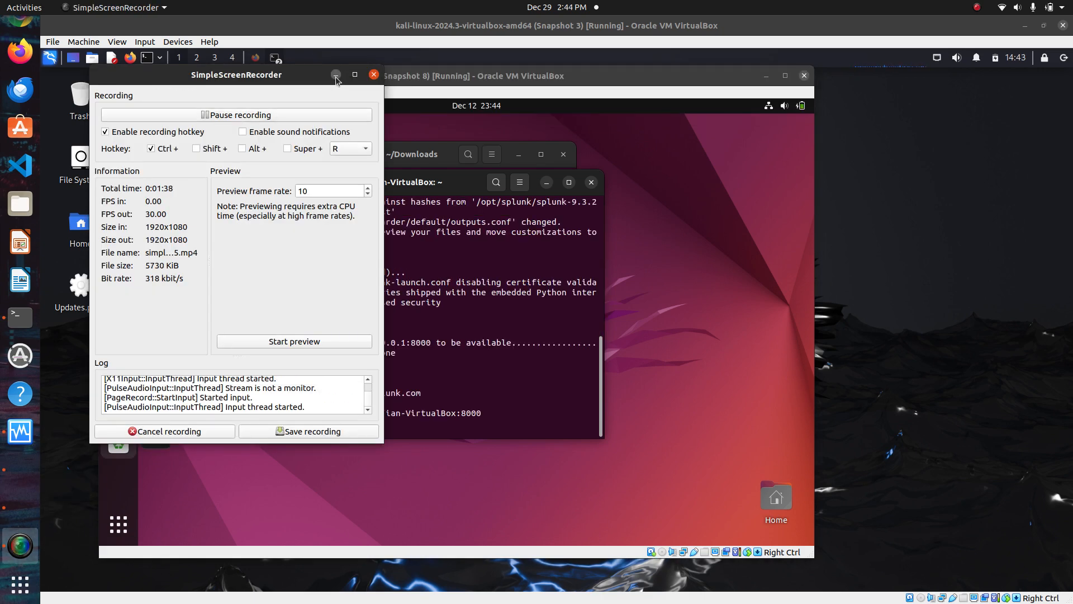
left_click(335, 75)
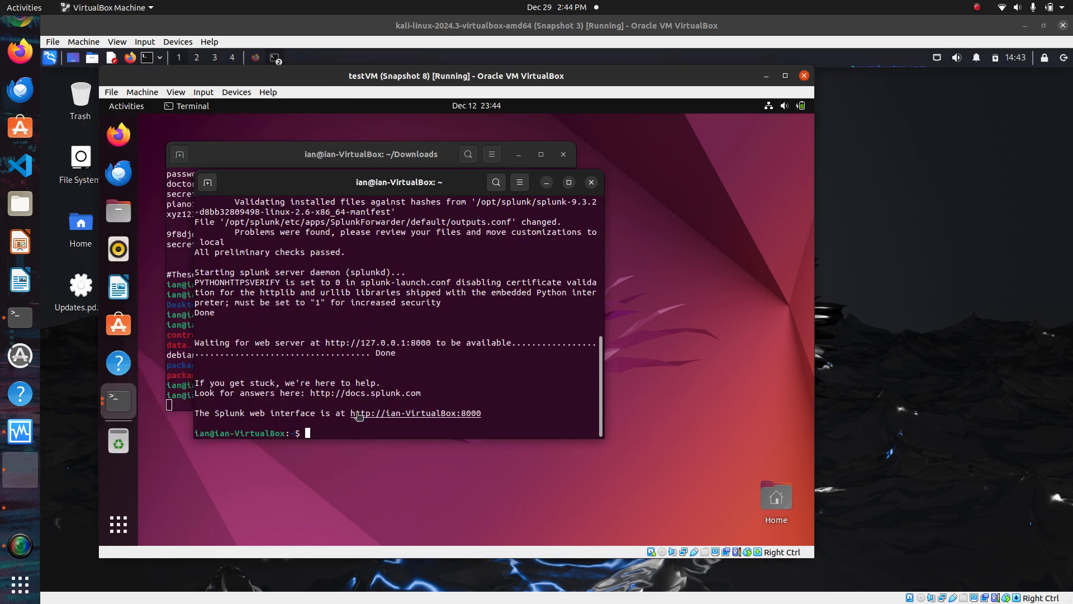
right_click(414, 416)
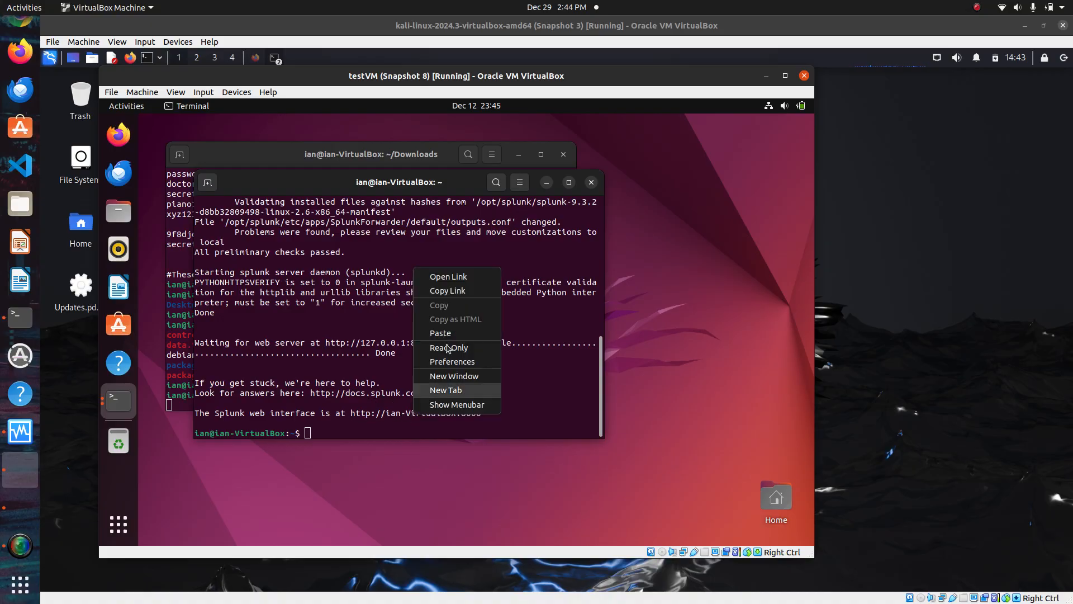
left_click(448, 276)
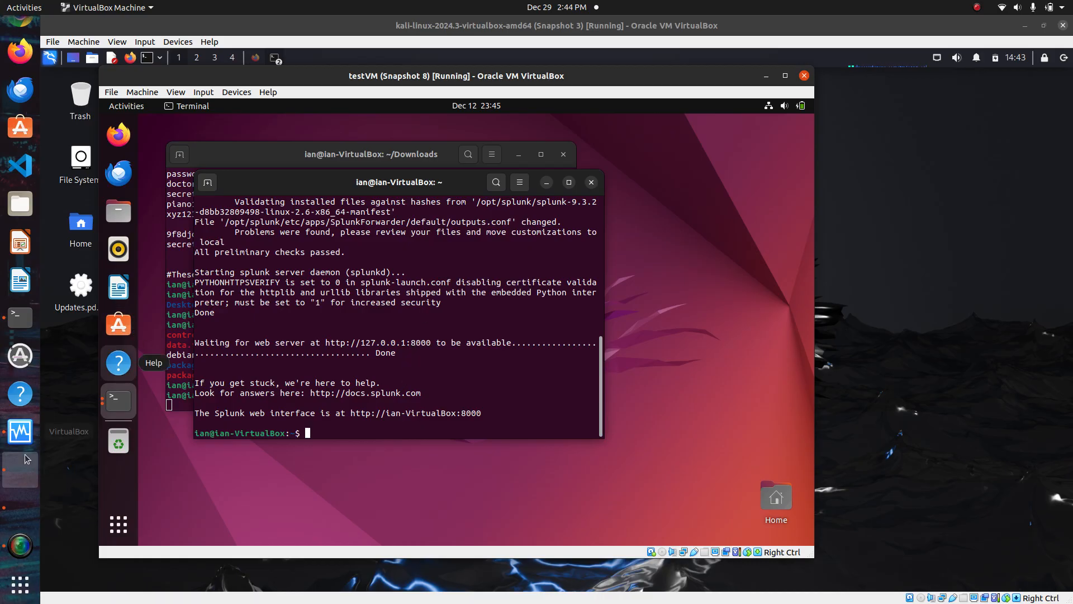
left_click(18, 438)
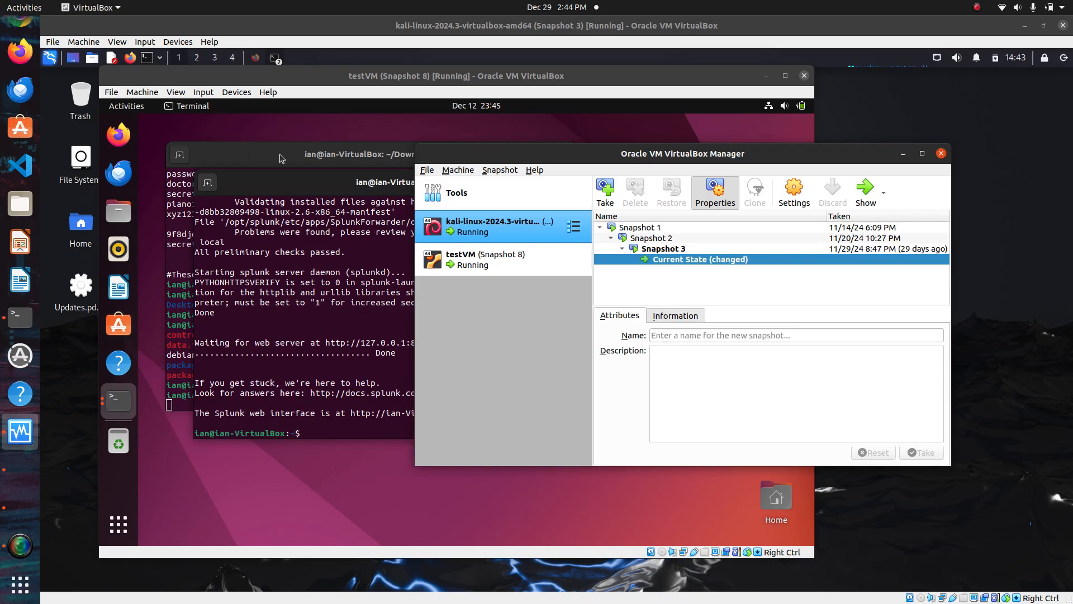
Sign in to Splunk Enterprise with the already filled-in credentials
left_click(20, 545)
left_click(292, 114)
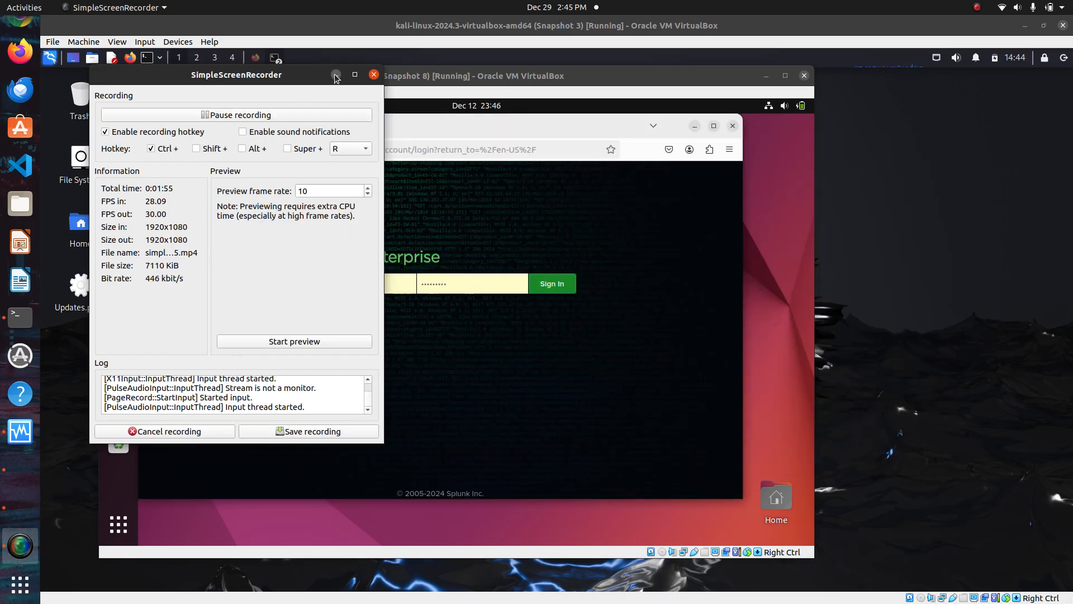
left_click(337, 75)
left_click(556, 285)
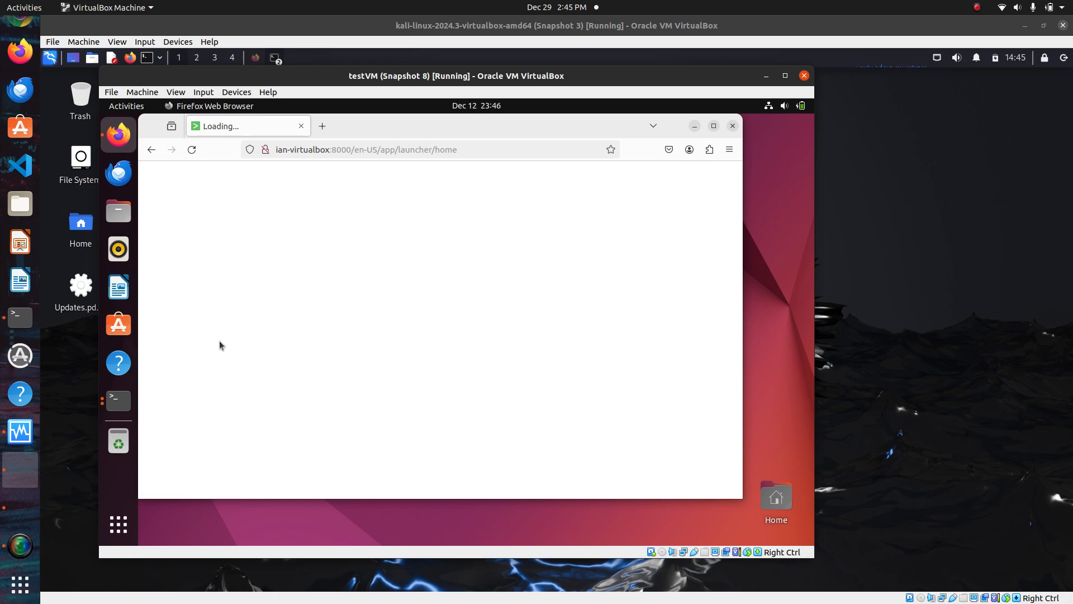
left_click(21, 544)
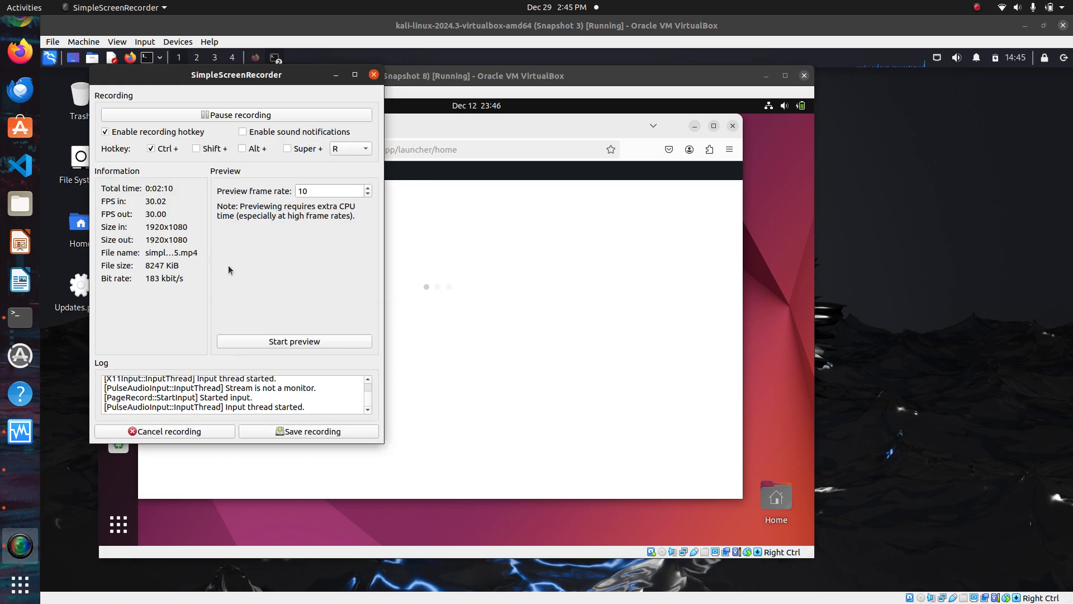
left_click(269, 114)
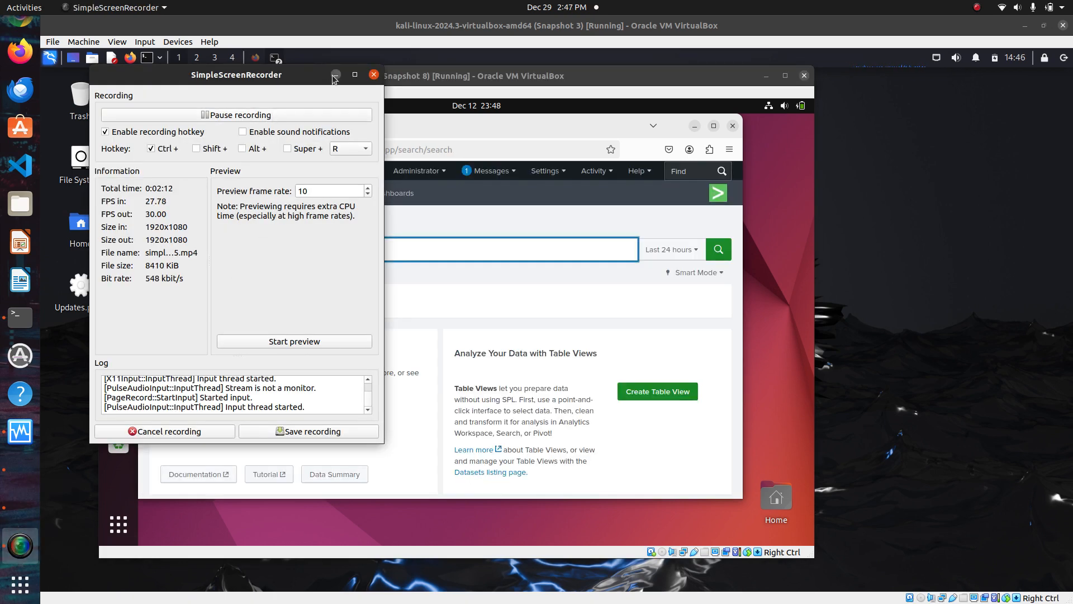
left_click(332, 75)
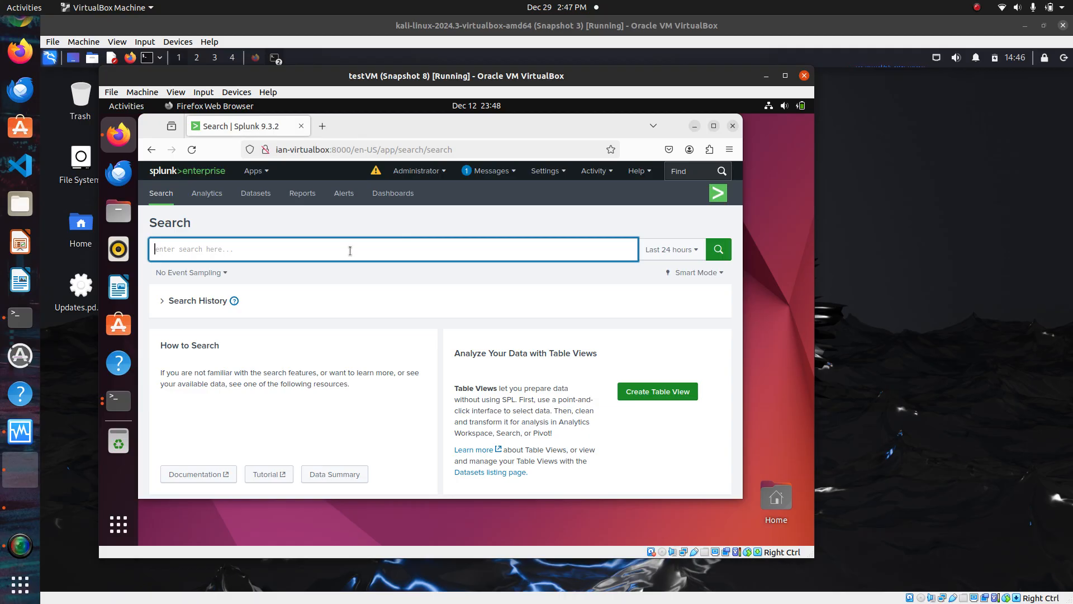
Run a search for index = "endpoint" over the last 24 hours
type("index = \"end")
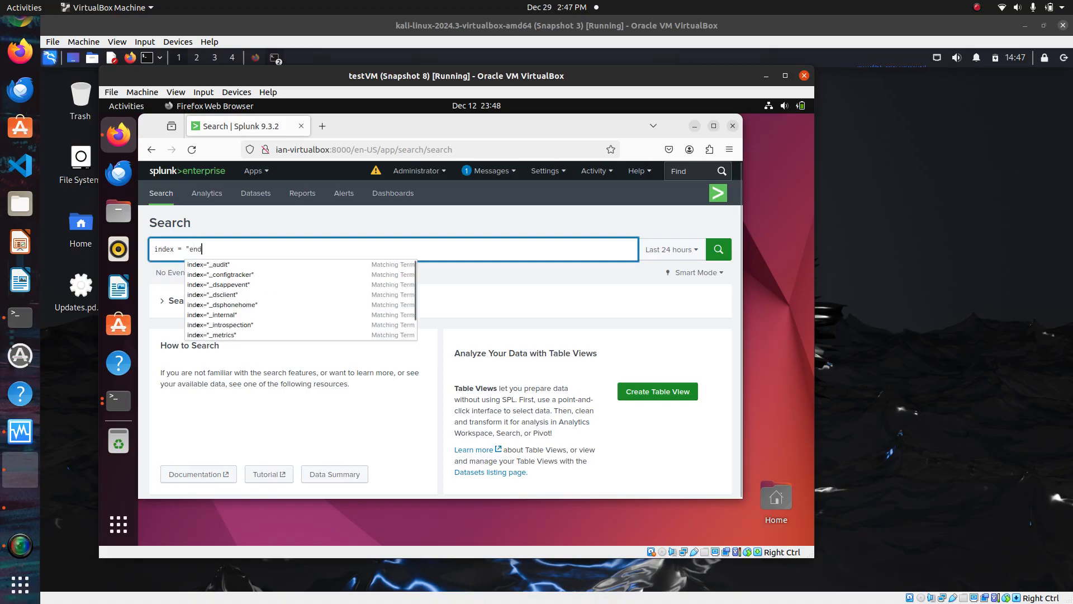
type("point")
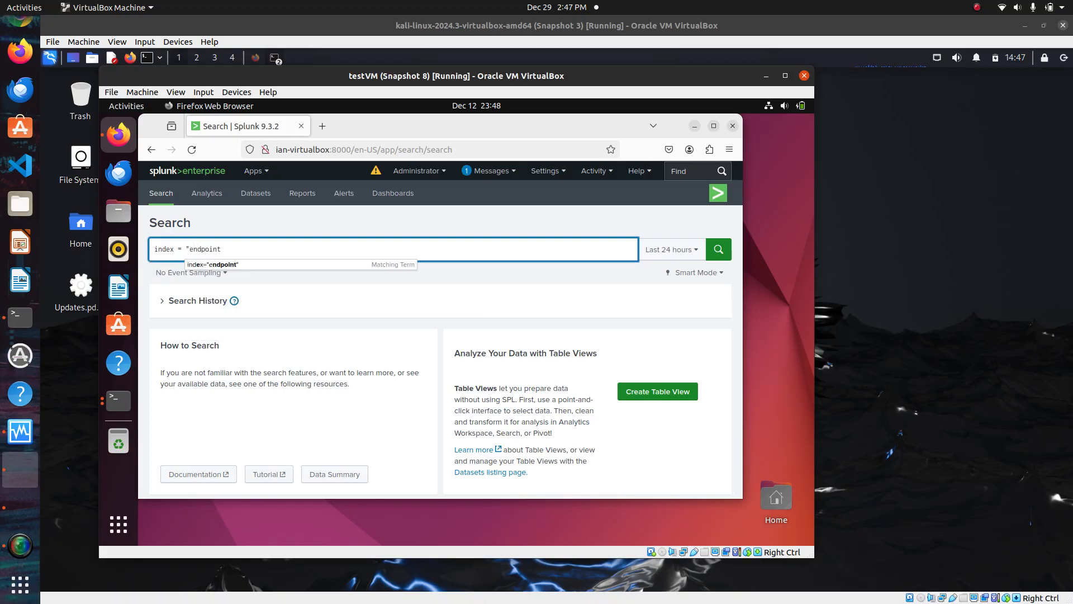
type("\"")
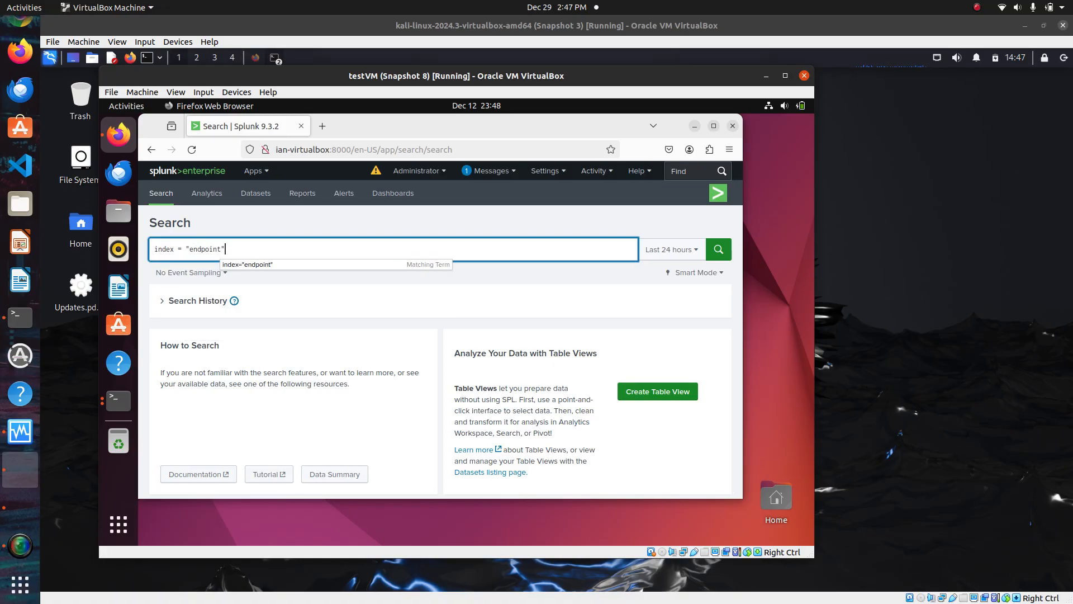
key("Return")
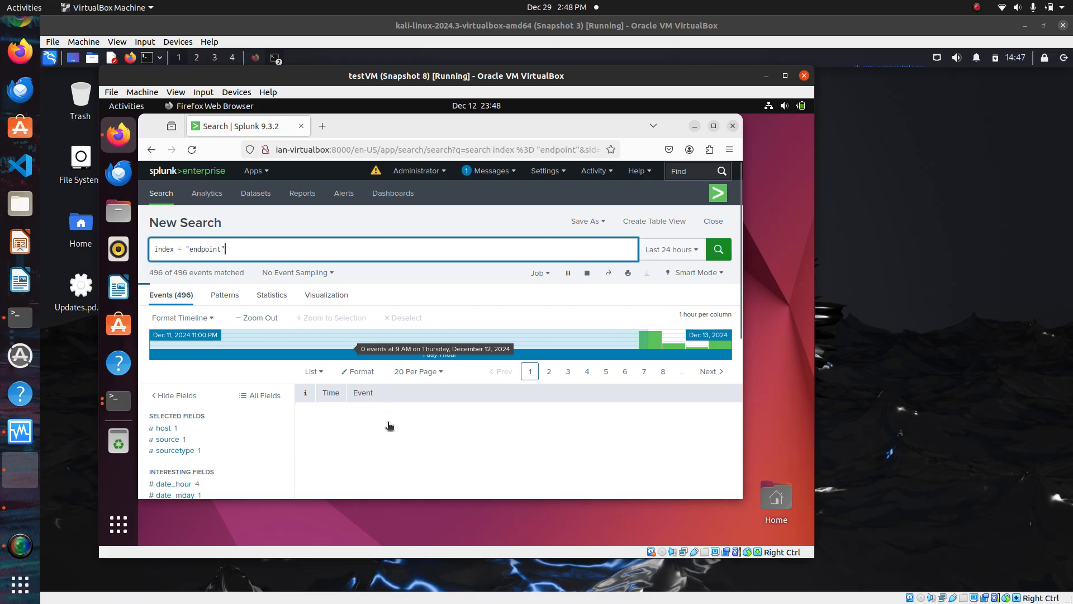
Scroll through the returned endpoint events to inspect their Sysmon fields
scroll(384, 439, "down", 3)
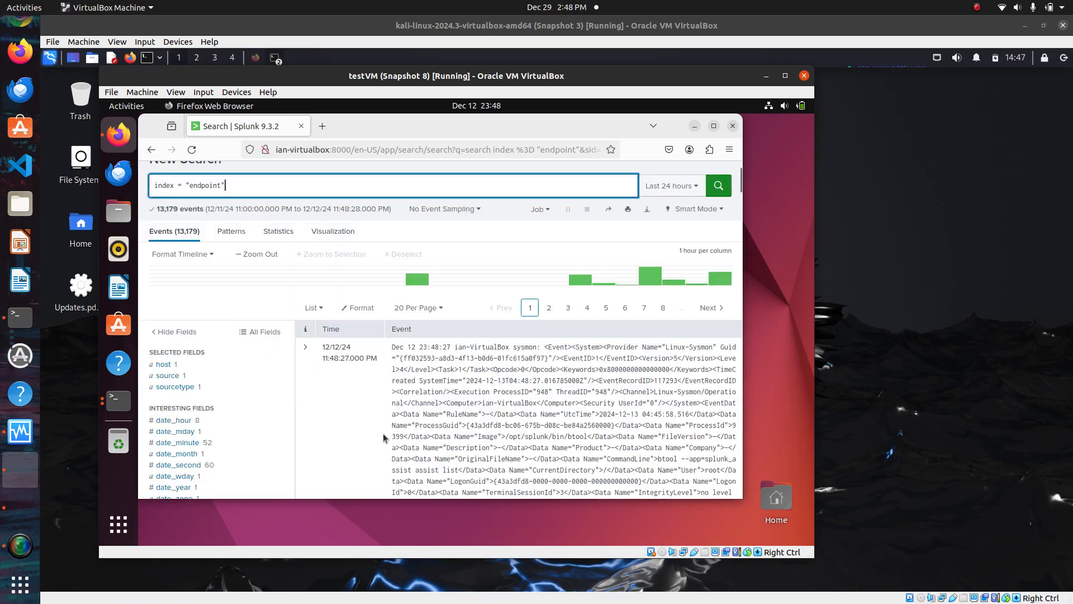
scroll(383, 437, "down", 2)
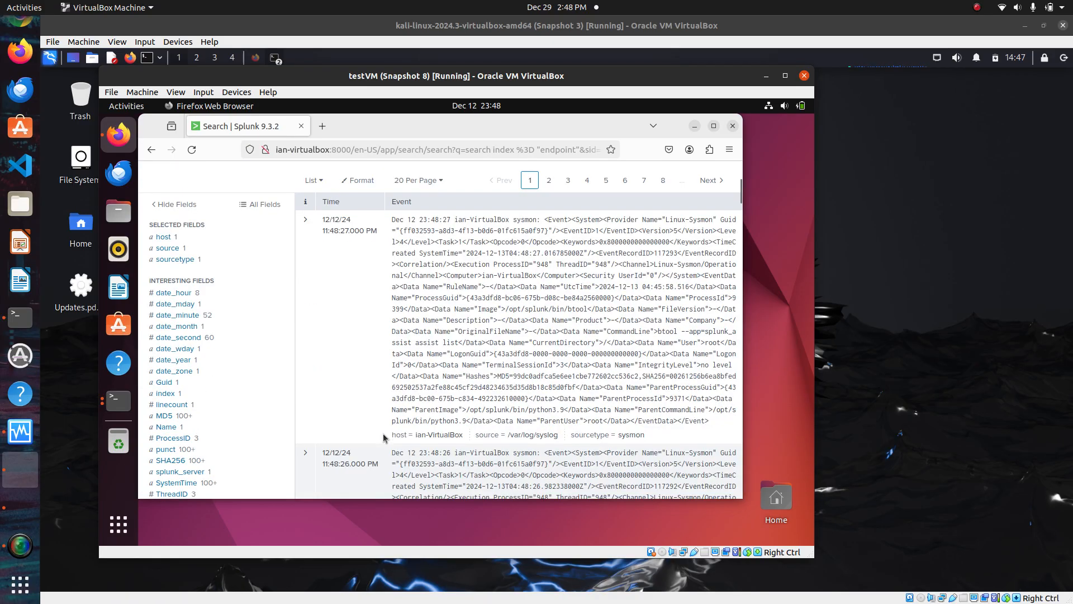
scroll(383, 437, "up", 5)
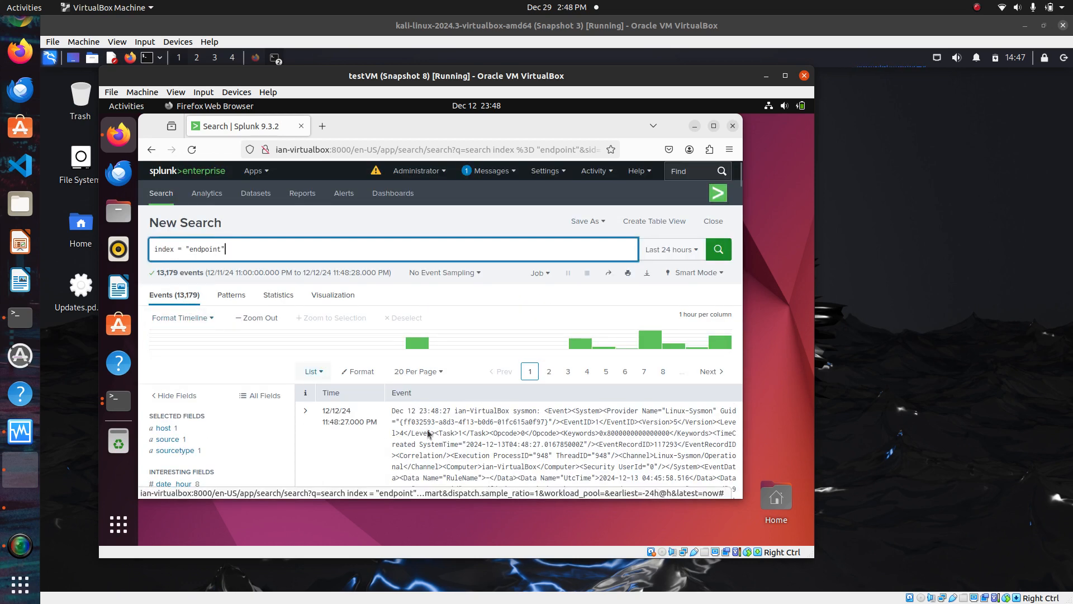
scroll(410, 452, "down", 5)
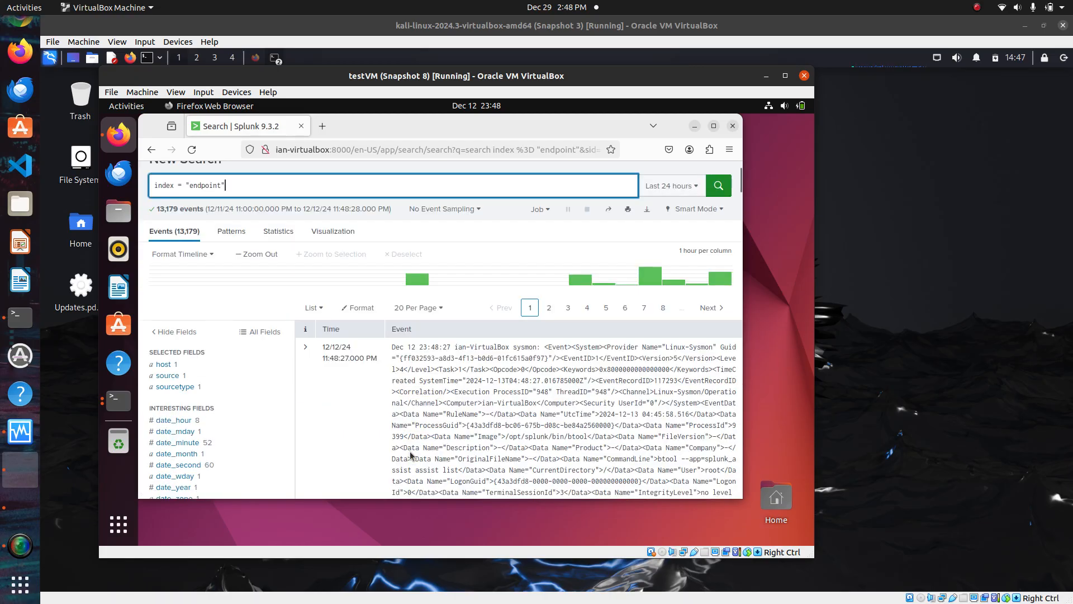
scroll(410, 451, "down", 2)
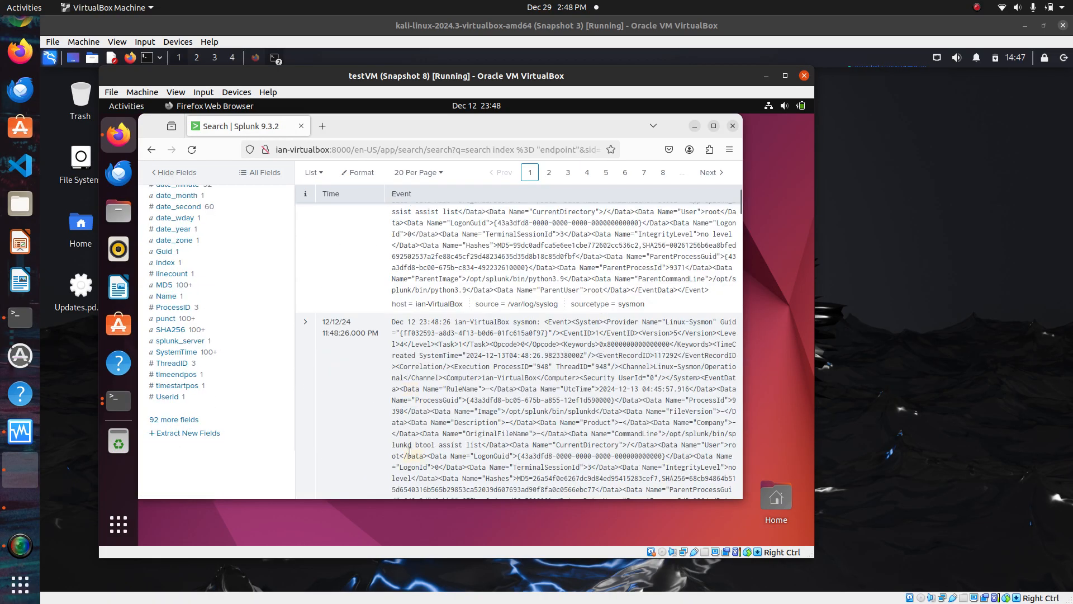
scroll(409, 452, "down", 2)
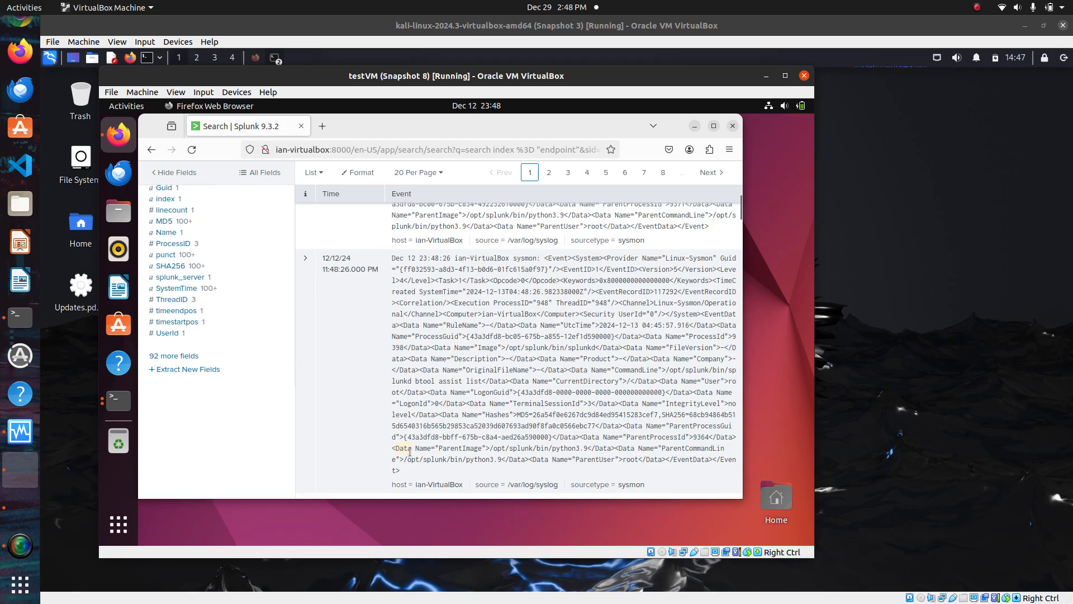
scroll(409, 452, "up", 6)
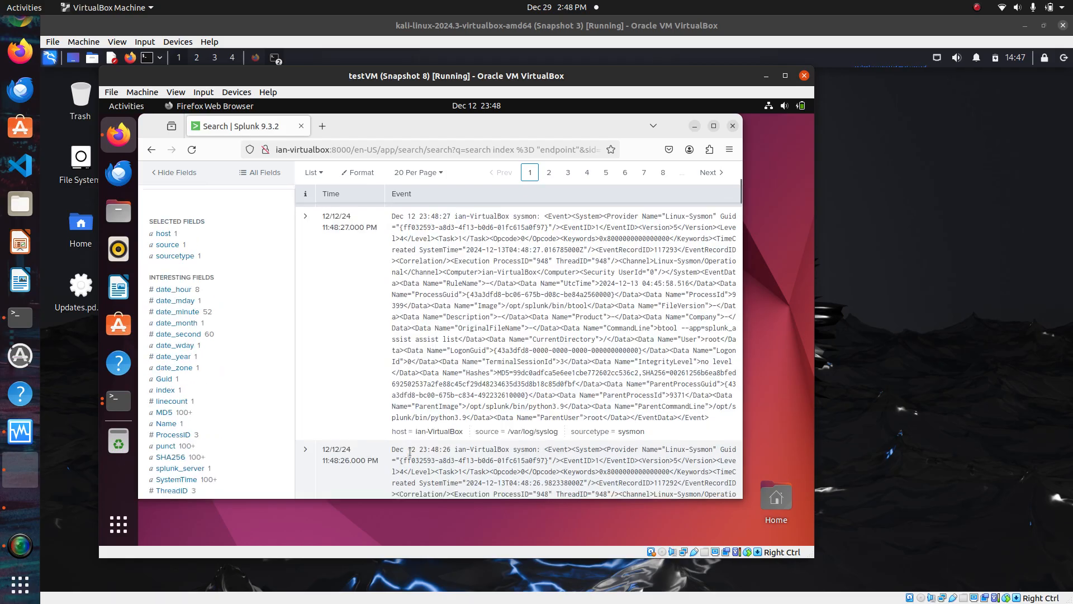
scroll(409, 452, "up", 6)
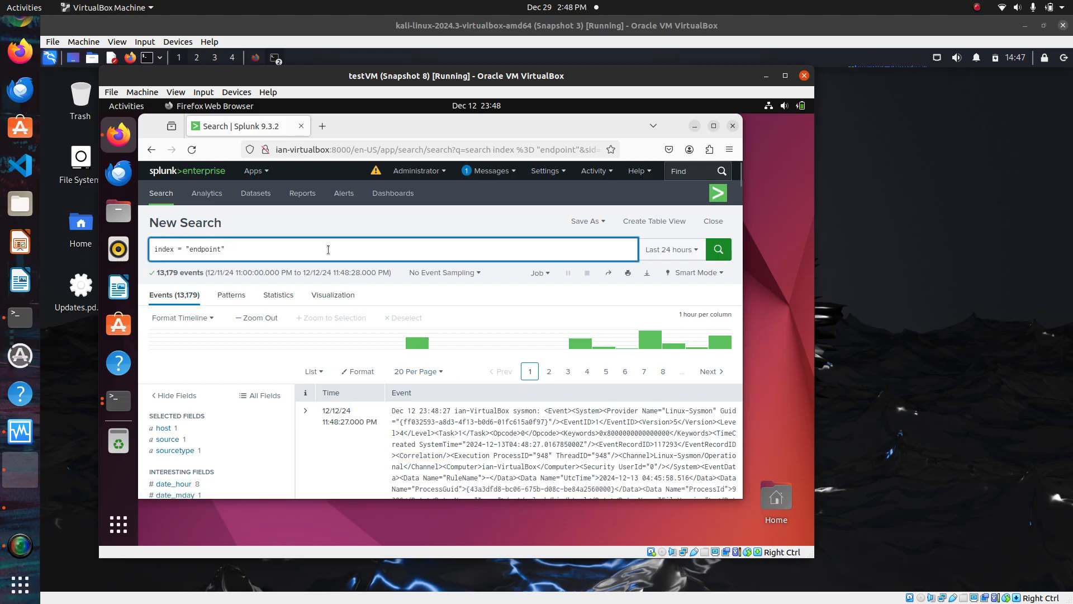
Narrow the search by adding sourcetype = "sysmon" and run it
type("sourcetype = \"sysmon")
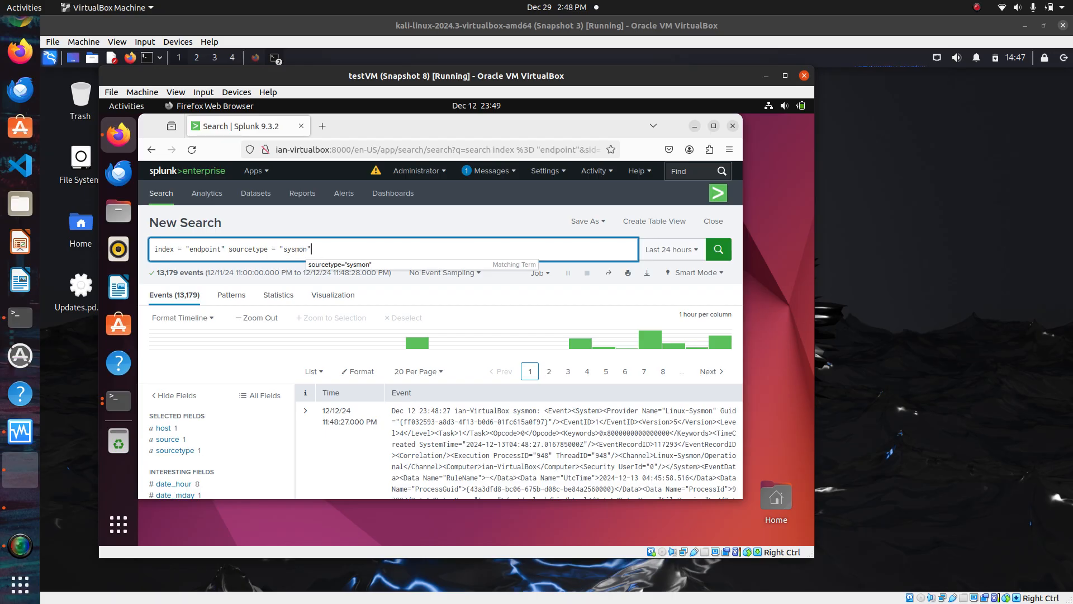
key("Return")
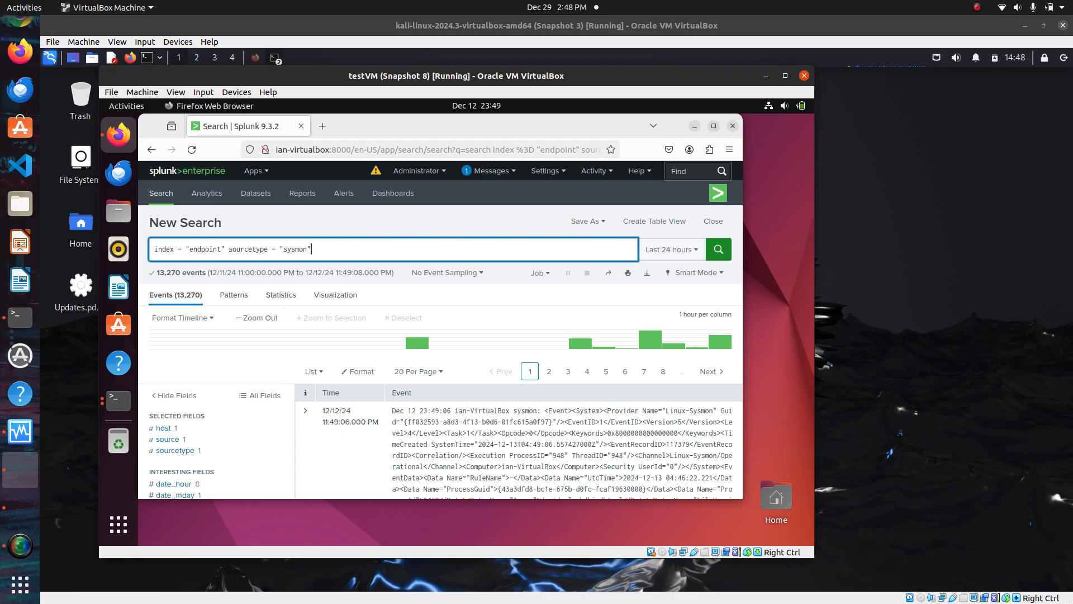
scroll(371, 482, "down", 4)
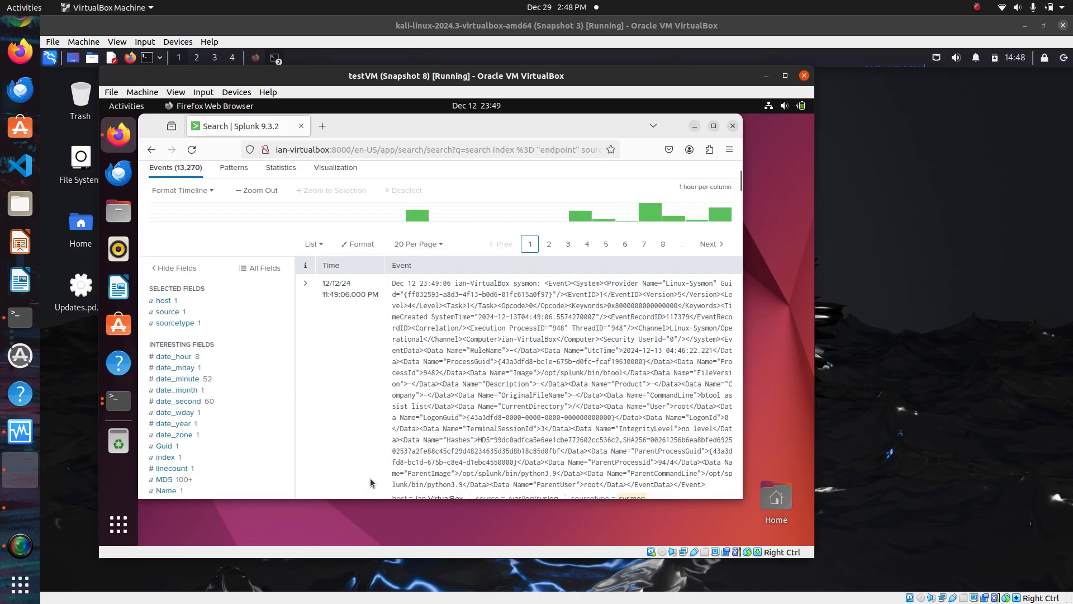
scroll(370, 482, "up", 4)
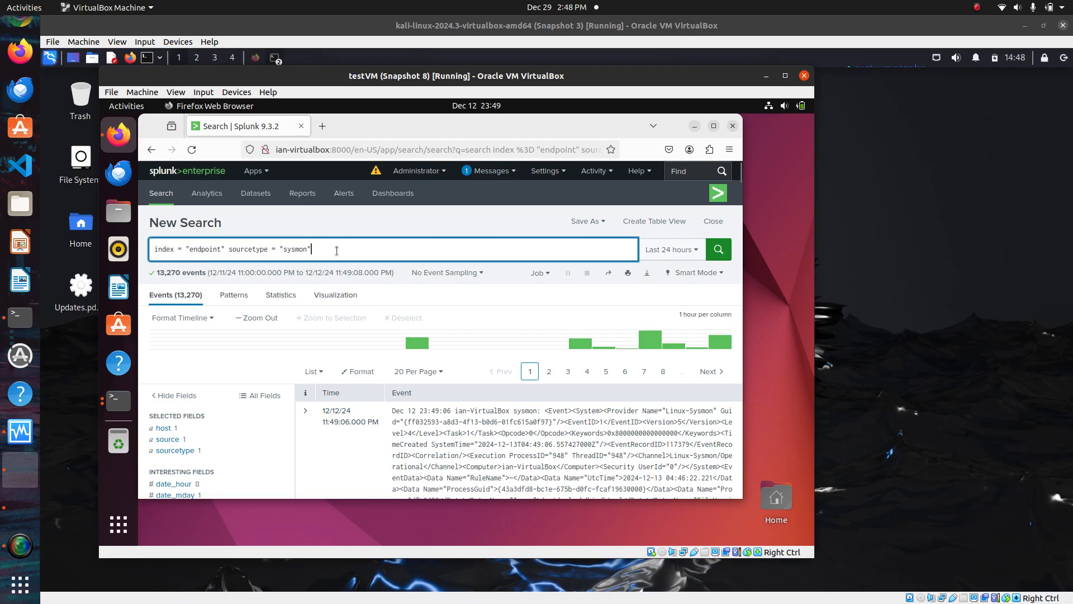
Add Updates.pdf.elf to the search, run it, and inspect the matching Sysmon events
type("Updates.psf.elf")
key("Left")
key("Left")
key("Left")
key("BackSpace")
type("d")
key("Return")
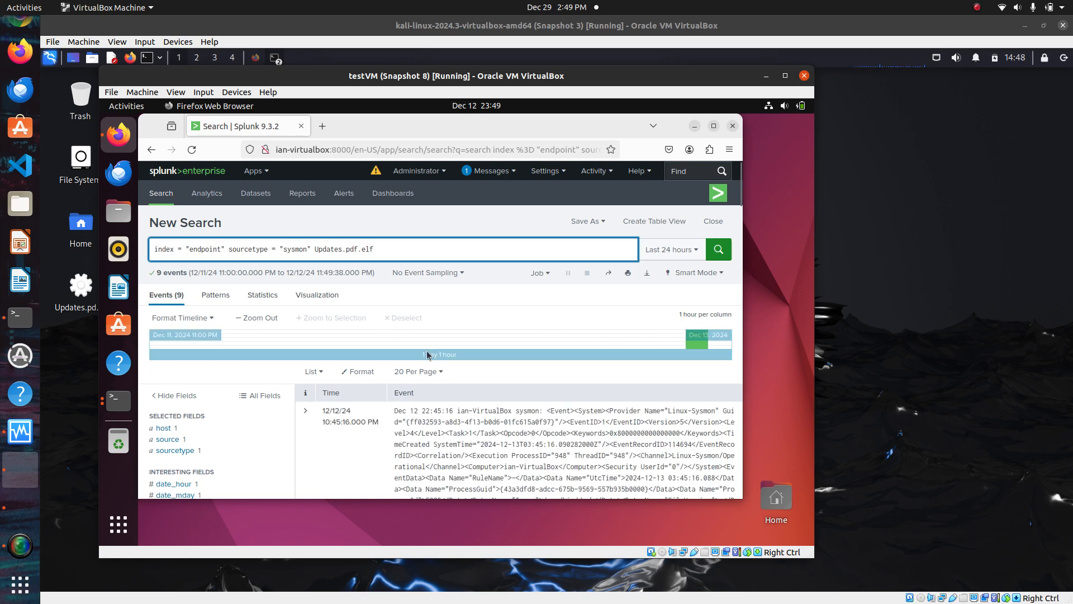
scroll(461, 385, "down", 2)
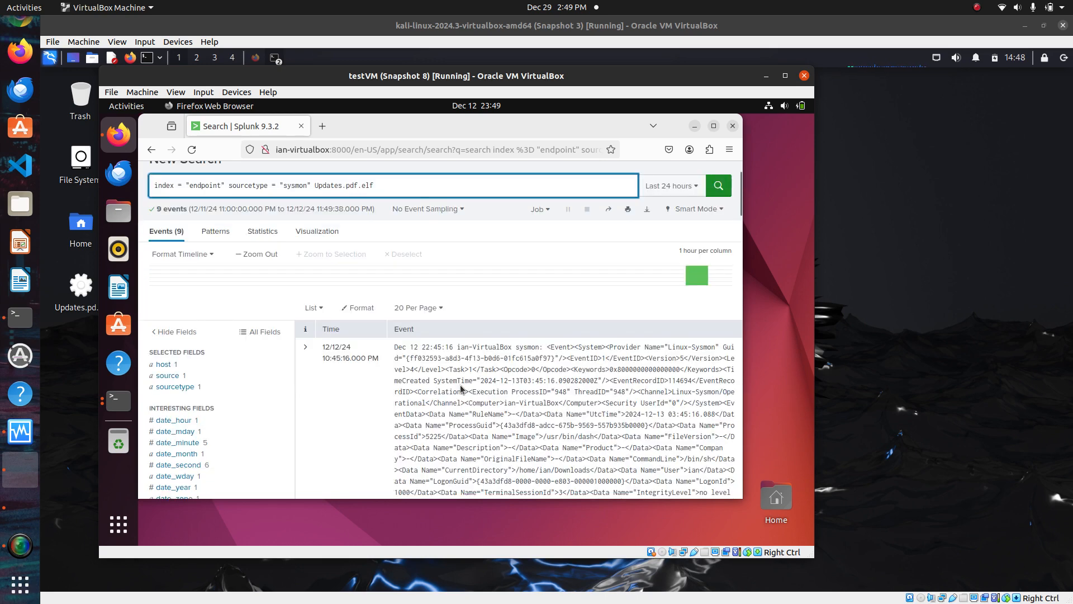
scroll(460, 385, "down", 2)
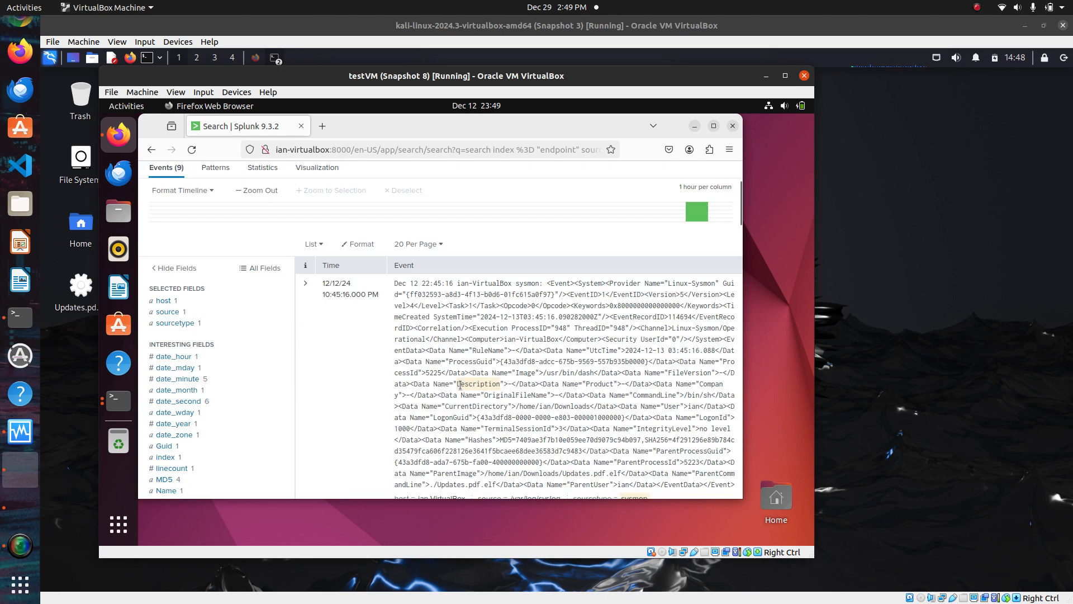
scroll(461, 385, "down", 2)
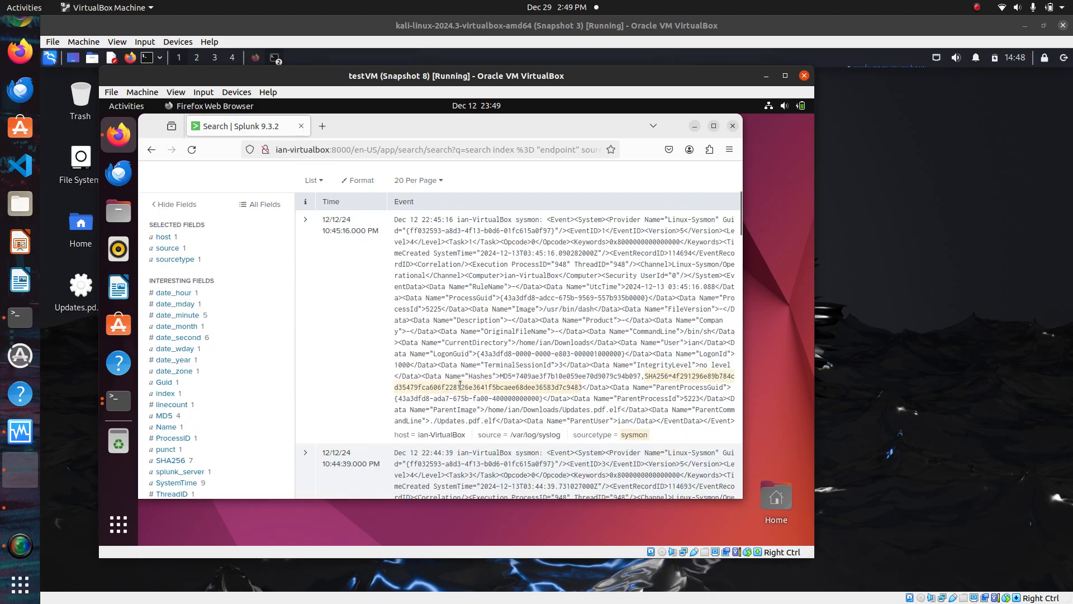
scroll(461, 384, "down", 2)
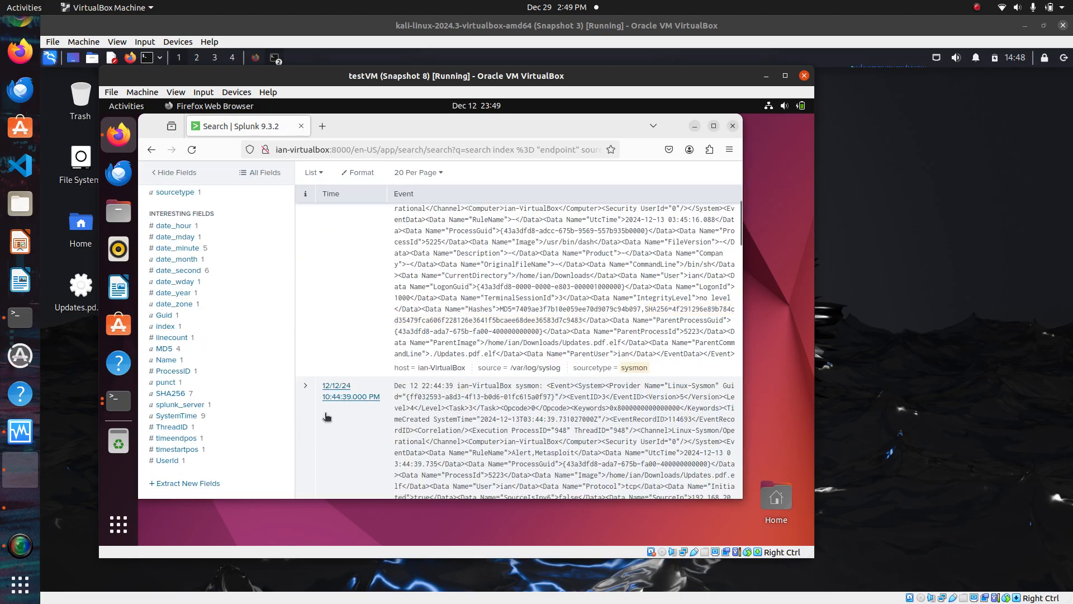
Scroll through the Updates.pdf.elf Sysmon events to examine their command lines and parent processes
scroll(353, 414, "down", 10)
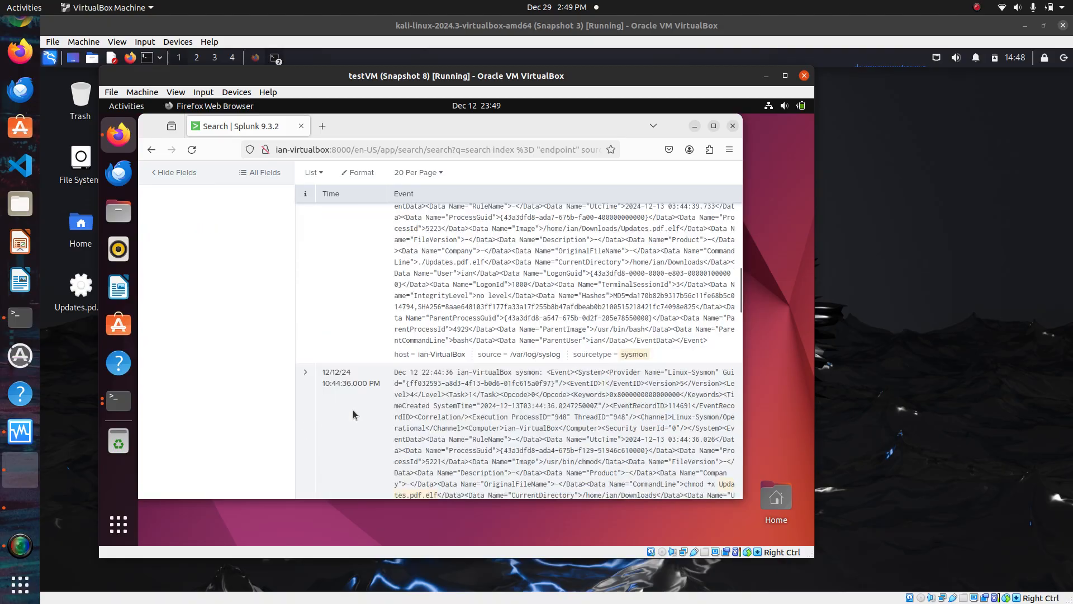
scroll(353, 414, "down", 4)
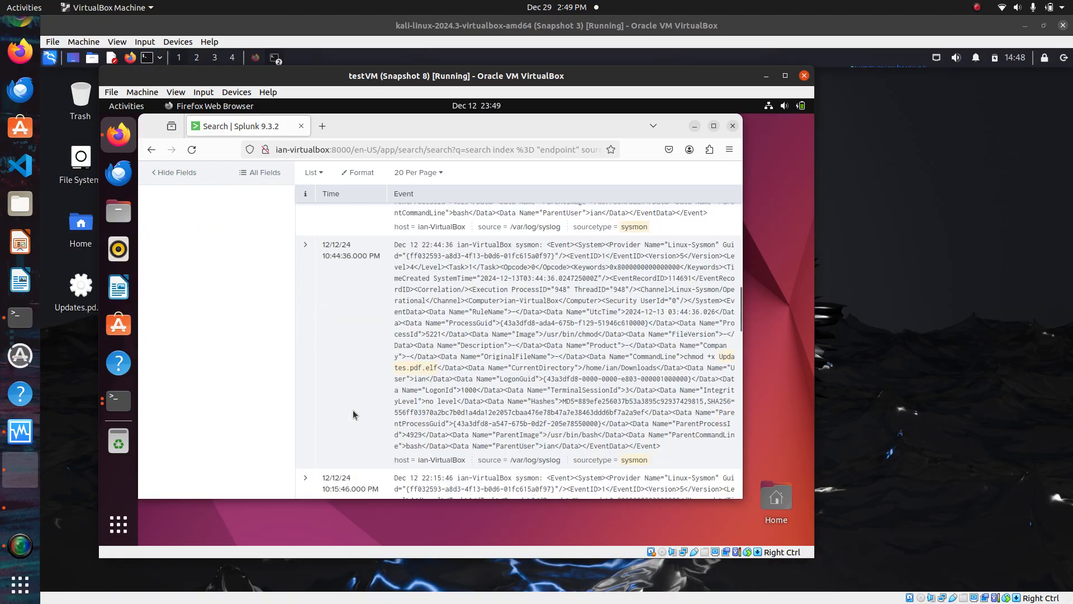
scroll(353, 414, "down", 2)
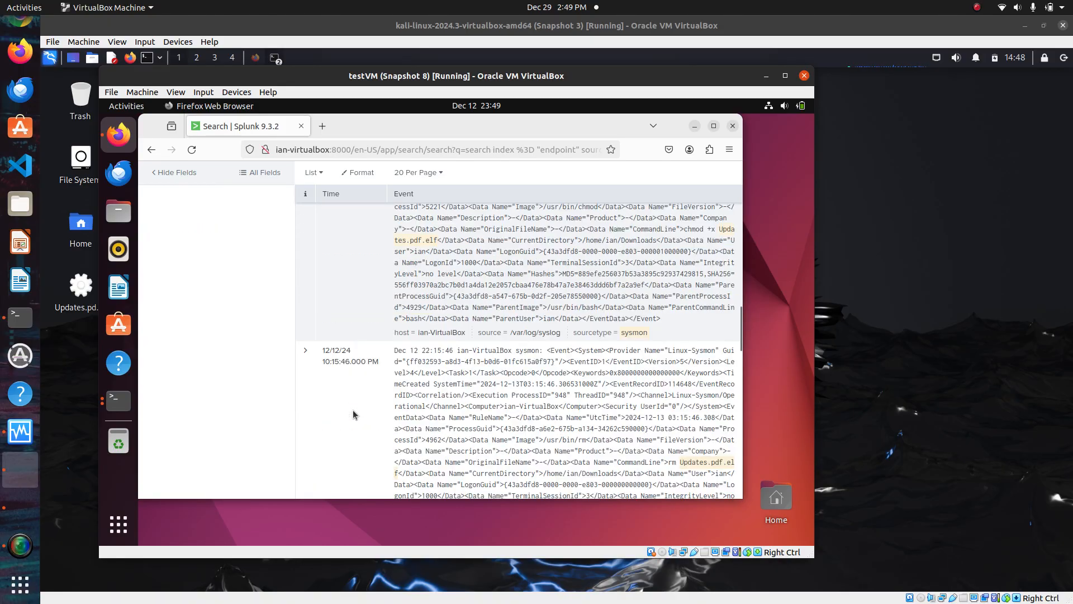
scroll(353, 415, "up", 10)
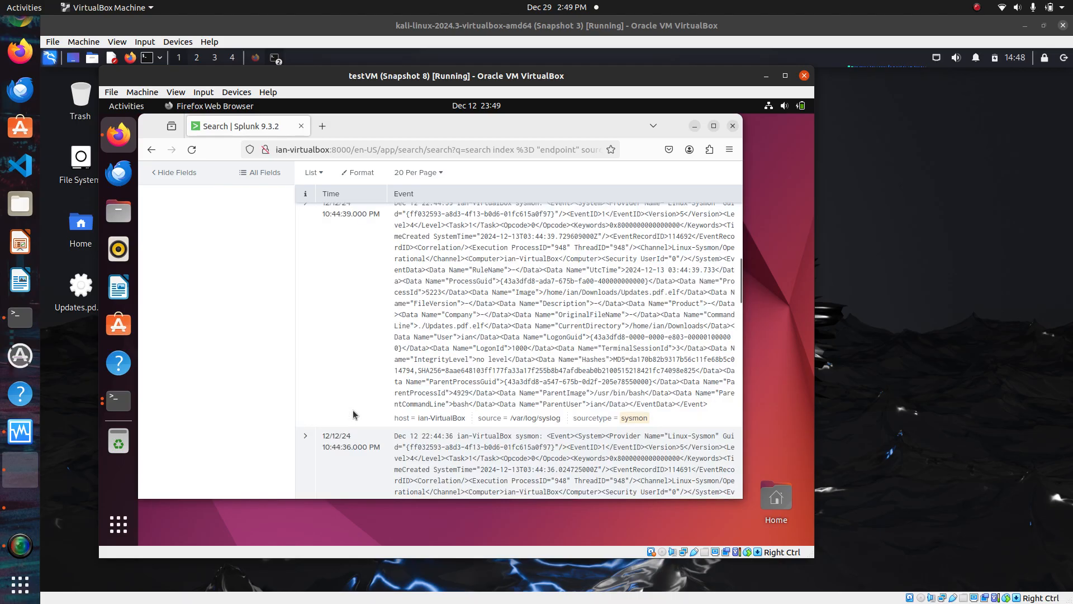
scroll(353, 415, "up", 15)
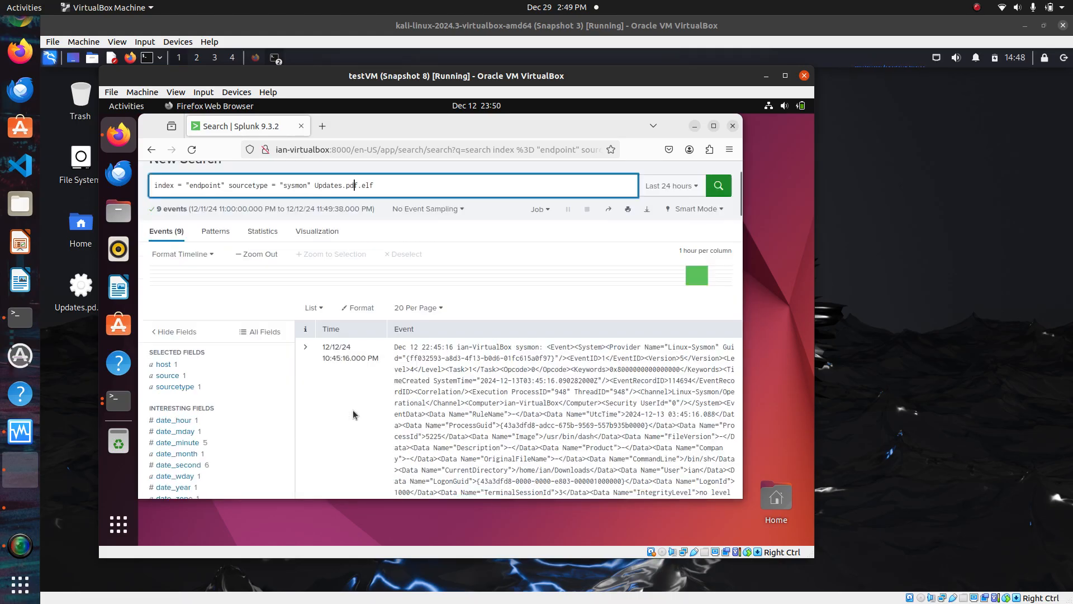
scroll(354, 414, "up", 2)
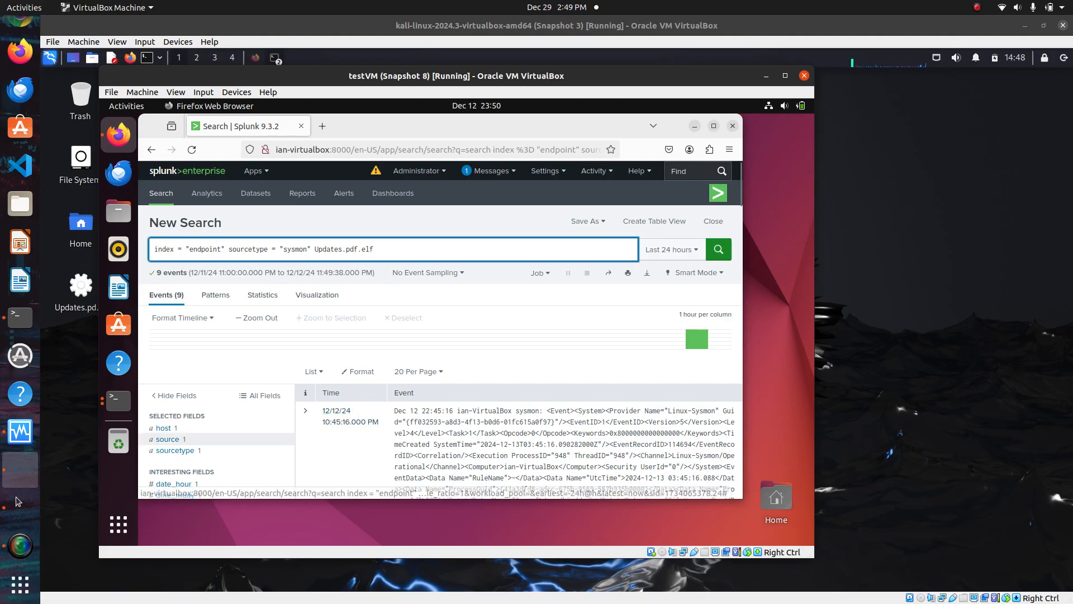
left_click(15, 541)
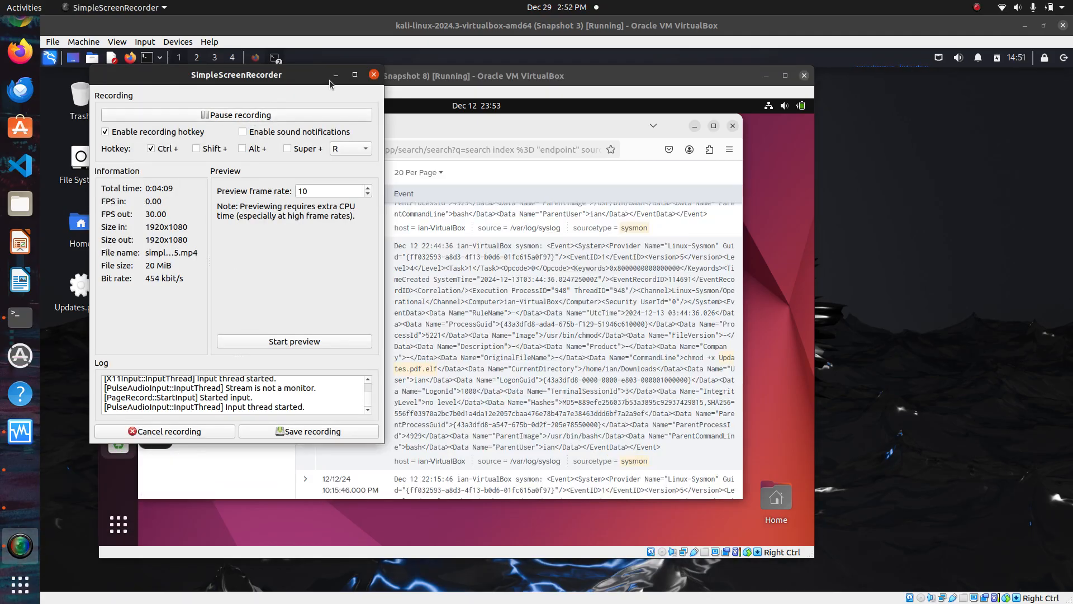
left_click(336, 75)
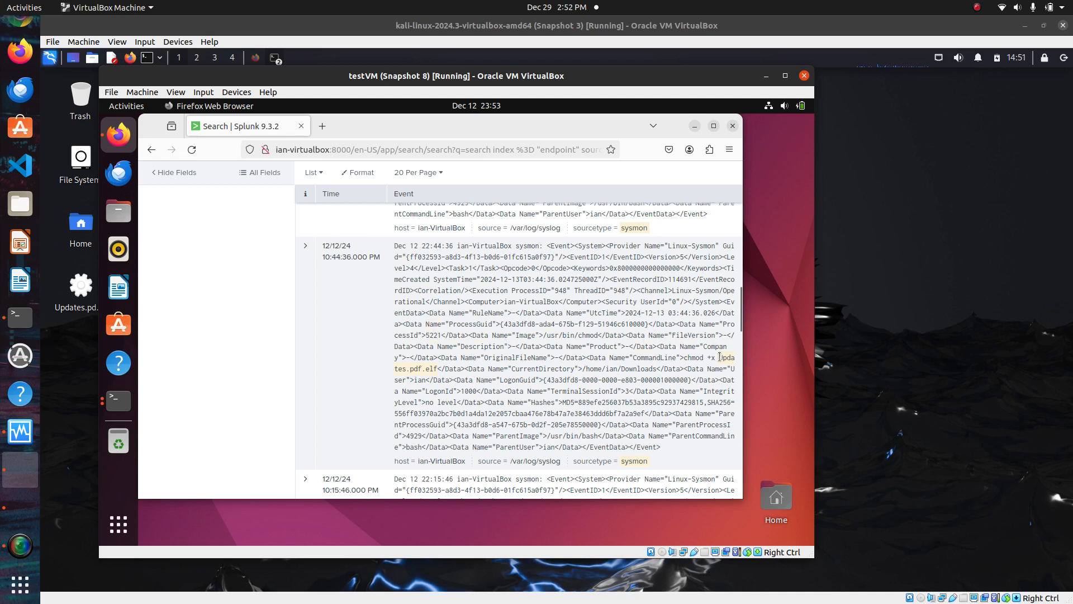
Expand the event running chmod +x on Updates.pdf.elf and highlight its CommandLine value
left_click_drag(720, 357, 439, 364)
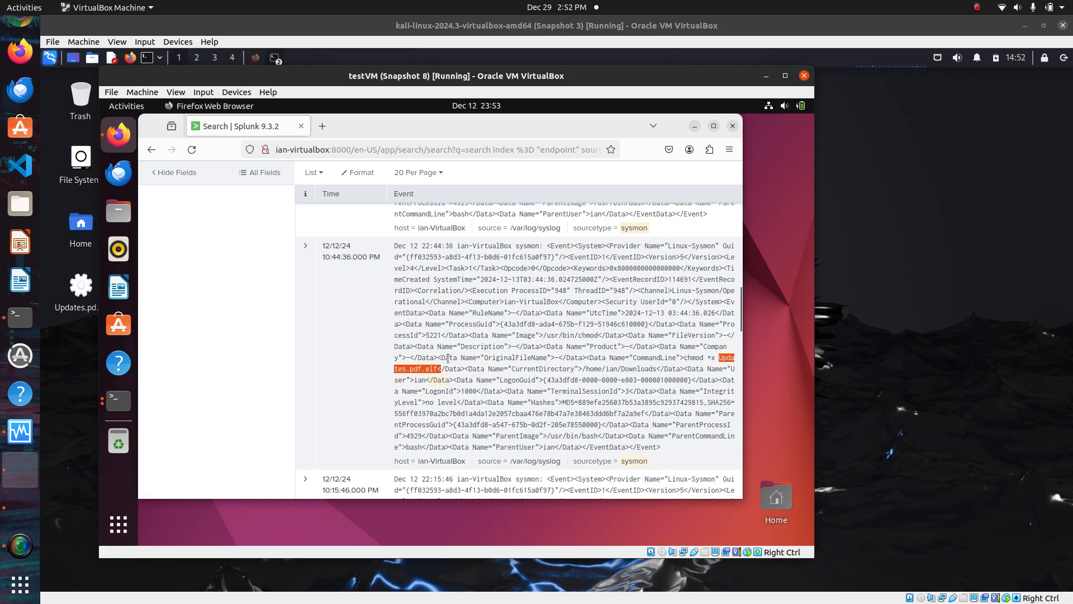
left_click(305, 245)
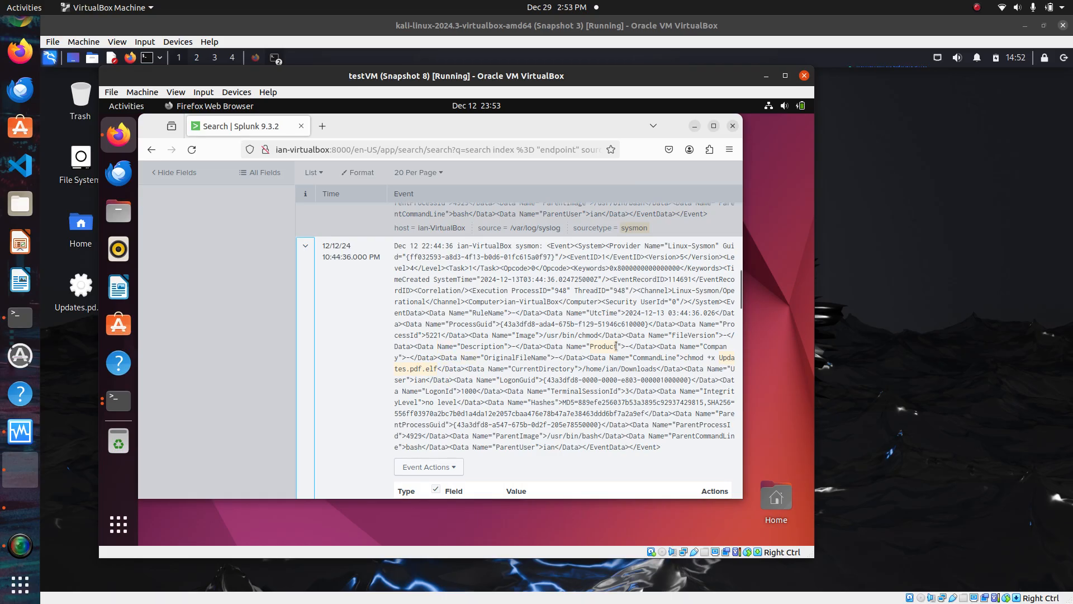
left_click_drag(647, 356, 724, 363)
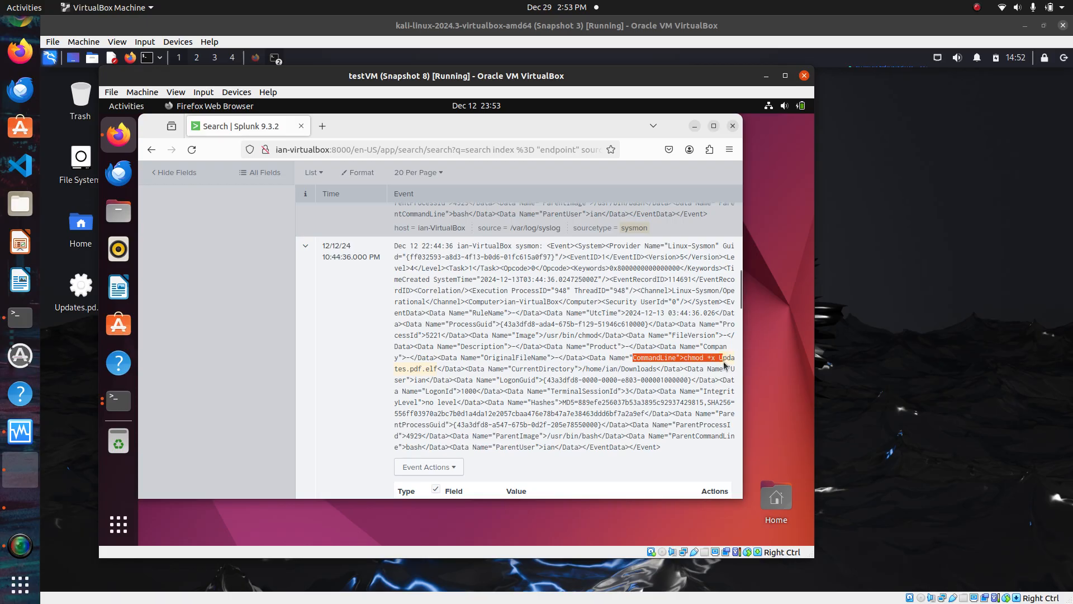
left_click(685, 359)
left_click_drag(685, 358, 717, 359)
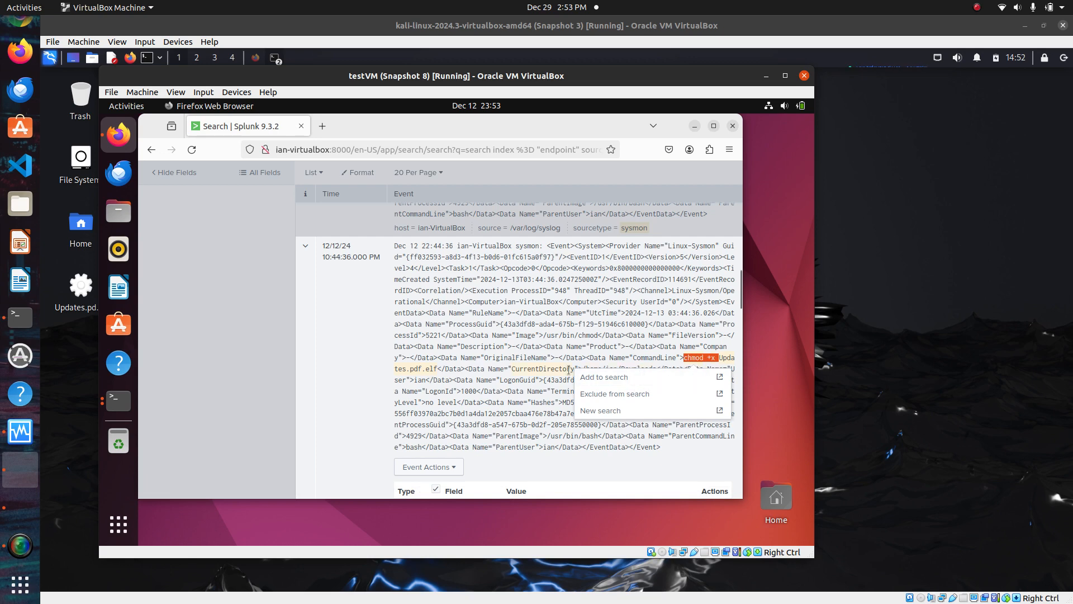
left_click(260, 380)
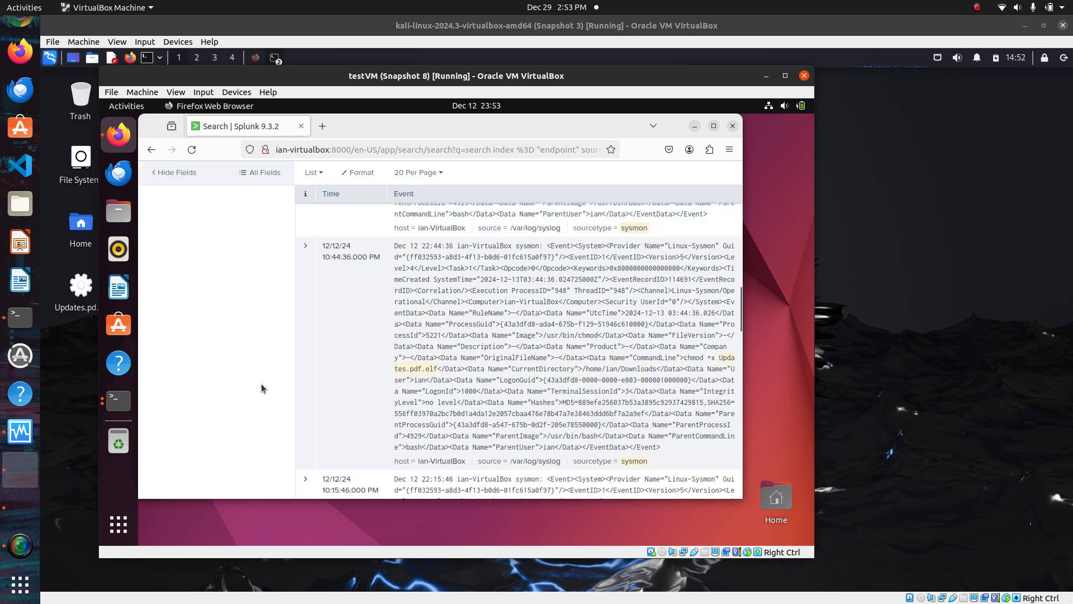
left_click(306, 246)
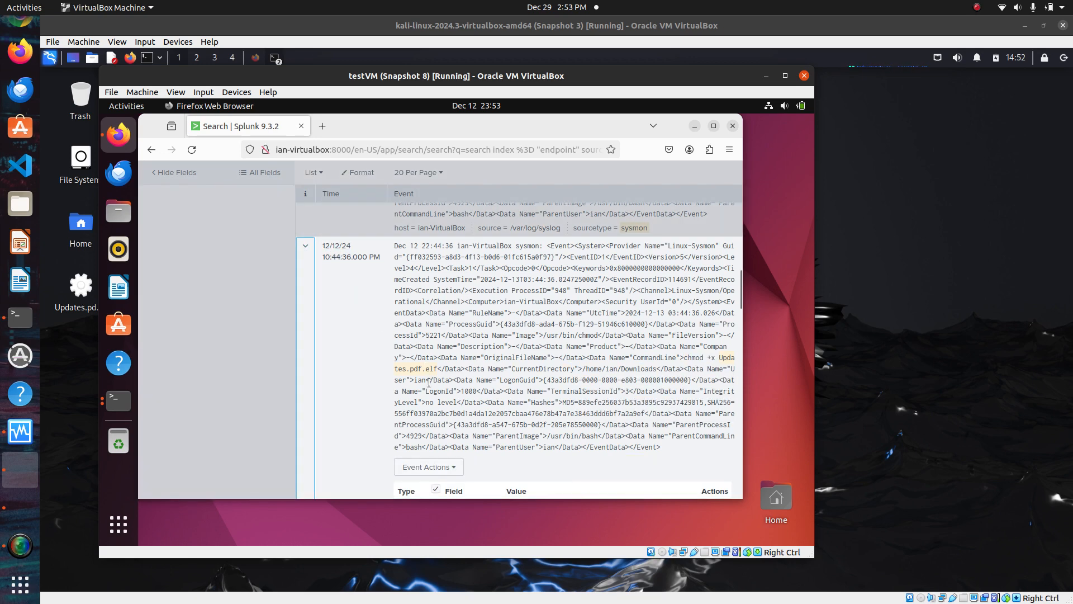
Scroll through the chmod event's extracted field table to review its fields and values
scroll(429, 381, "down", 5)
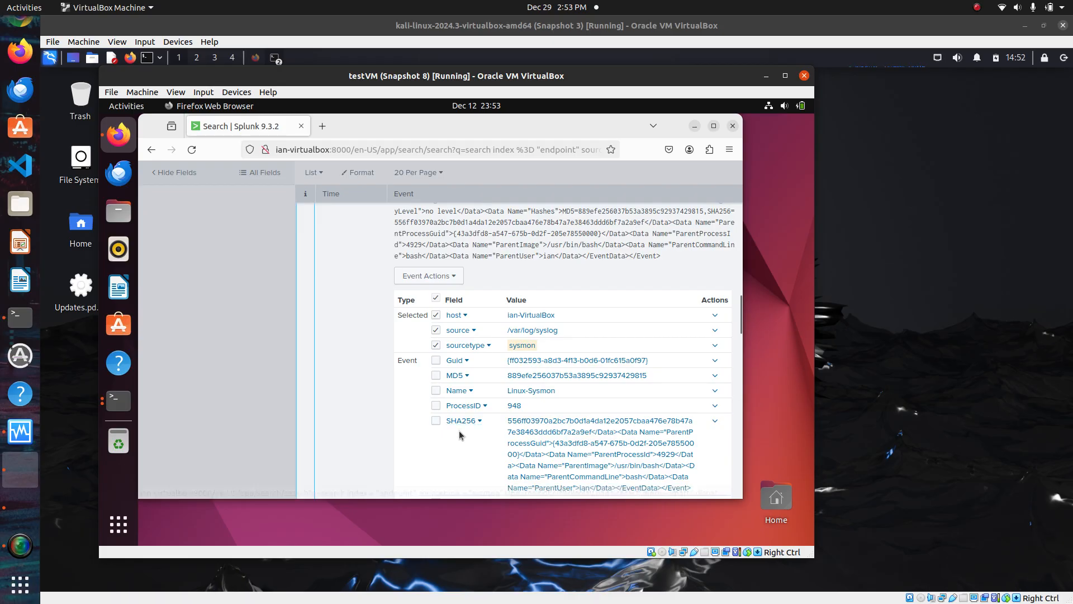
scroll(459, 430, "down", 3)
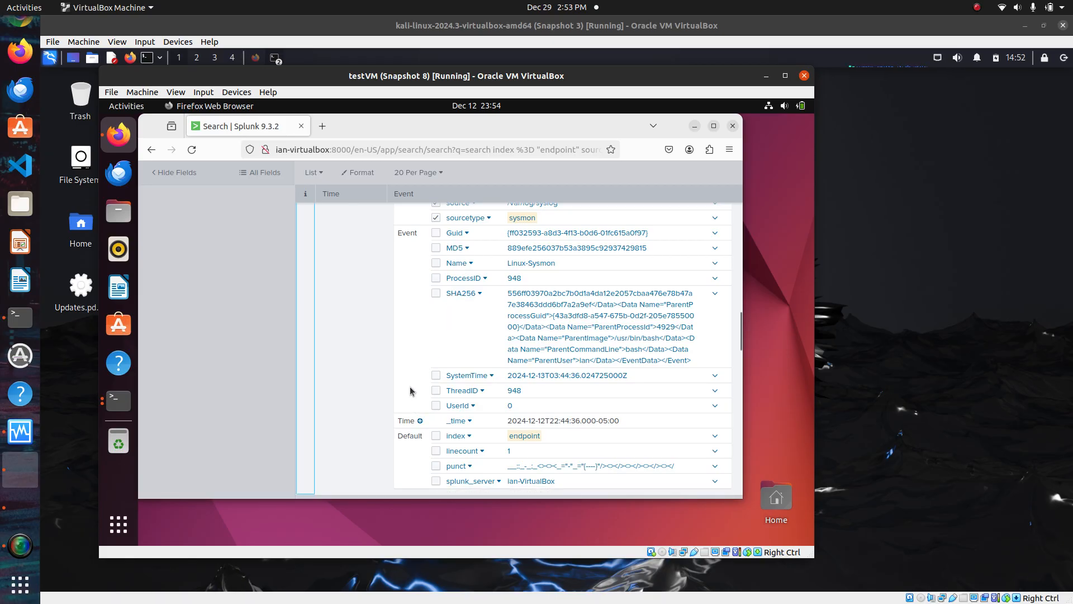
scroll(410, 386, "down", 2)
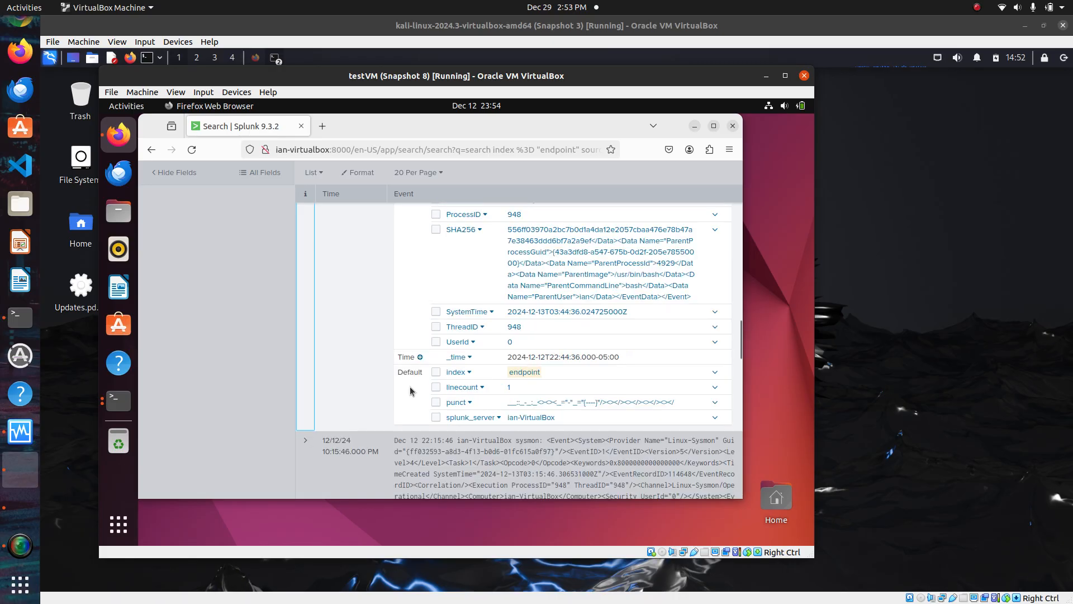
scroll(410, 386, "up", 4)
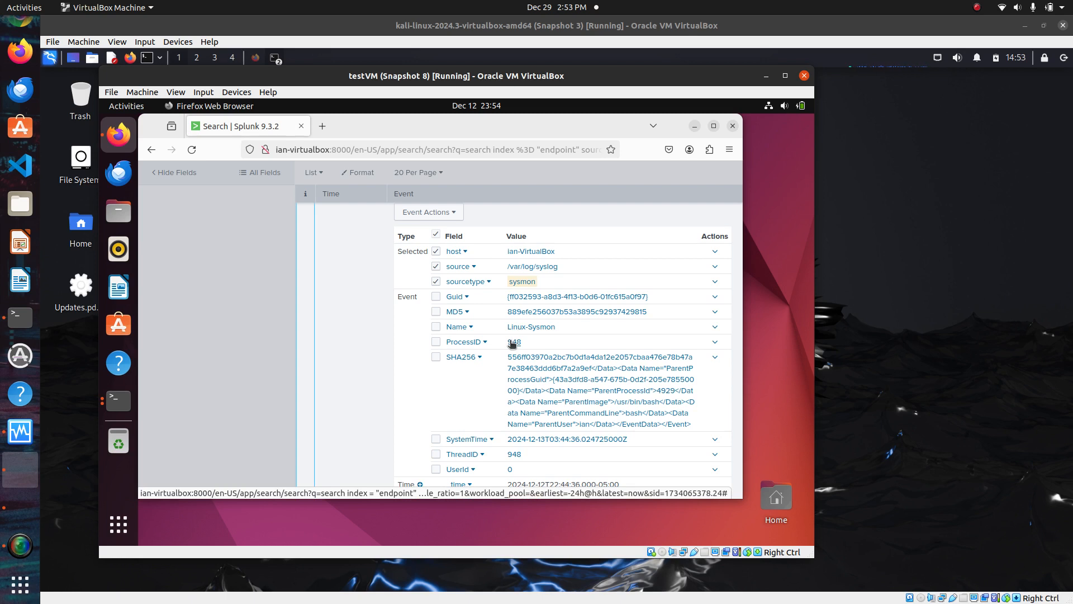
scroll(594, 355, "up", 5)
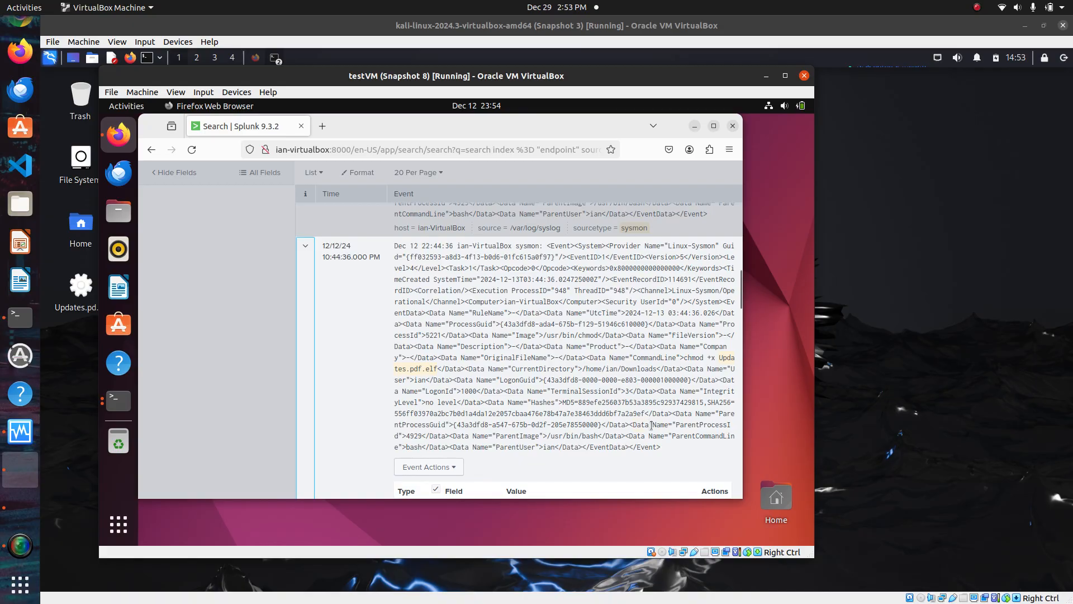
Highlight the chmod event's ParentProcessGuid and scroll back up to the search bar
left_click_drag(695, 413, 603, 424)
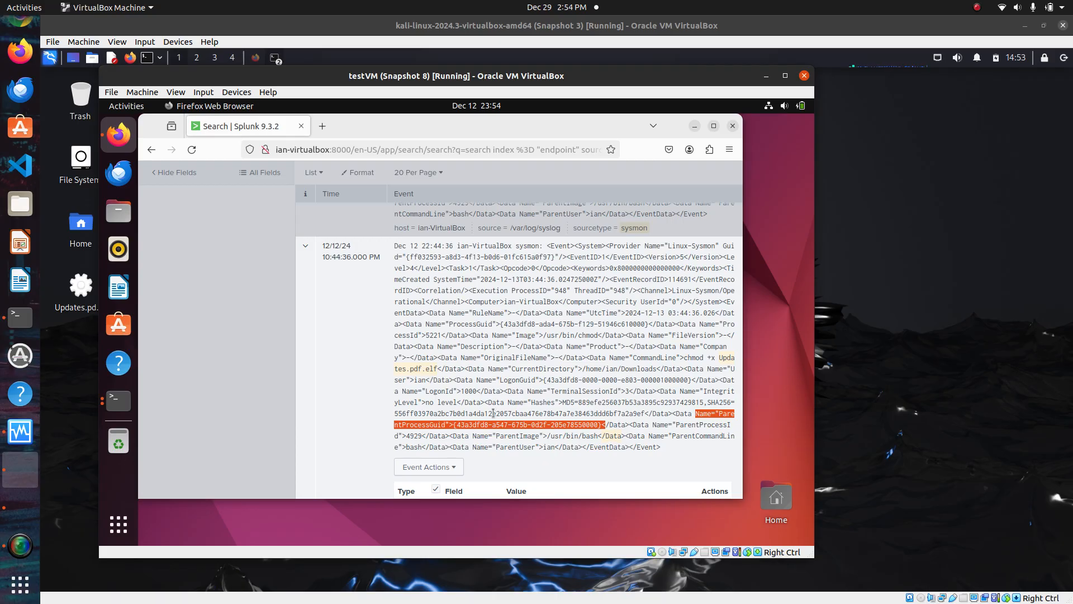
scroll(267, 337, "up", 10)
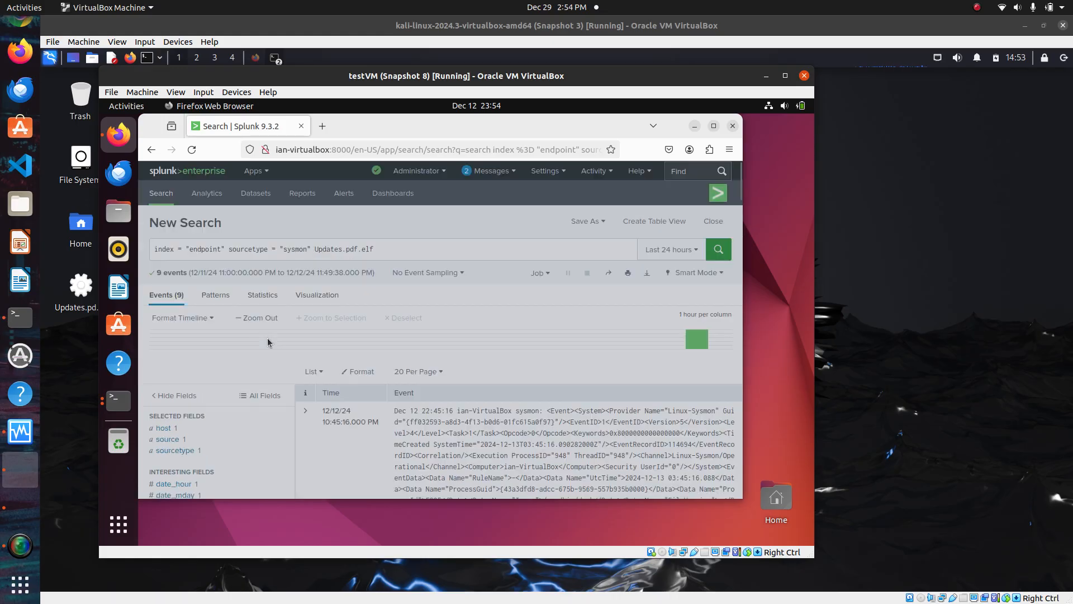
scroll(399, 251, "down", 5)
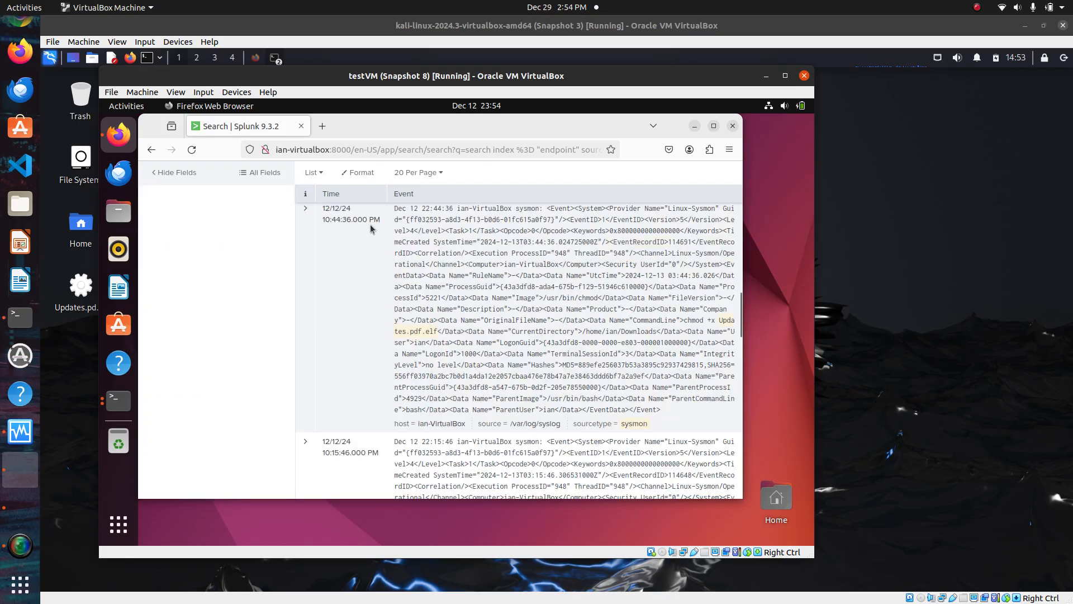
scroll(366, 243, "up", 3)
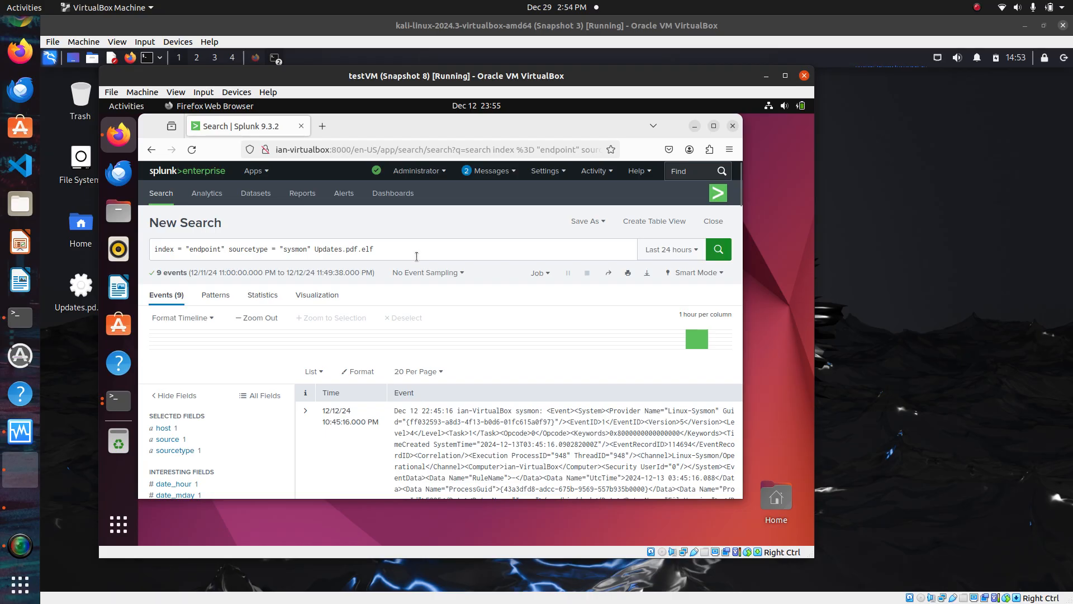
left_click(20, 544)
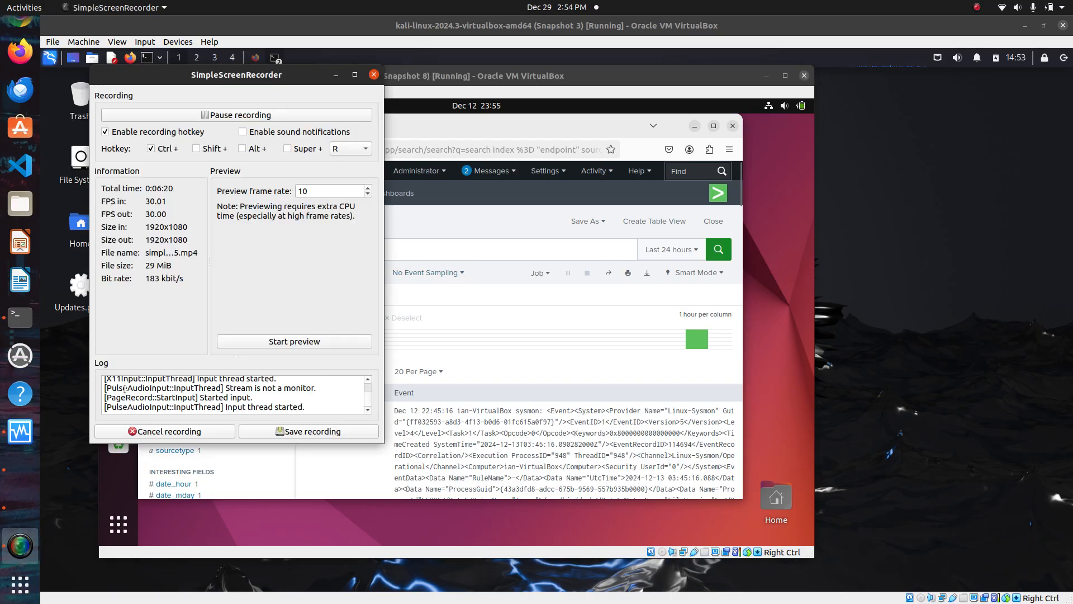